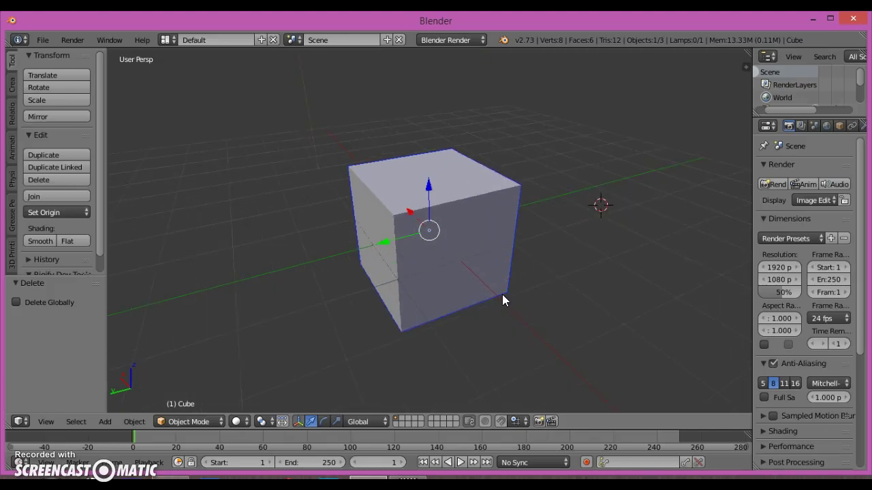
scroll(502, 294, "up", 4)
mouse_move(502, 294)
middle_mouse_down()
mouse_move(531, 268)
mouse_move(605, 354)
mouse_move(535, 284)
mouse_move(394, 236)
mouse_move(465, 282)
mouse_move(480, 299)
mouse_move(469, 303)
mouse_move(492, 287)
middle_mouse_up()
scroll(531, 269, "down", 7)
scroll(545, 301, "down", 3)
scroll(533, 284, "up", 3)
scroll(470, 303, "up", 5)
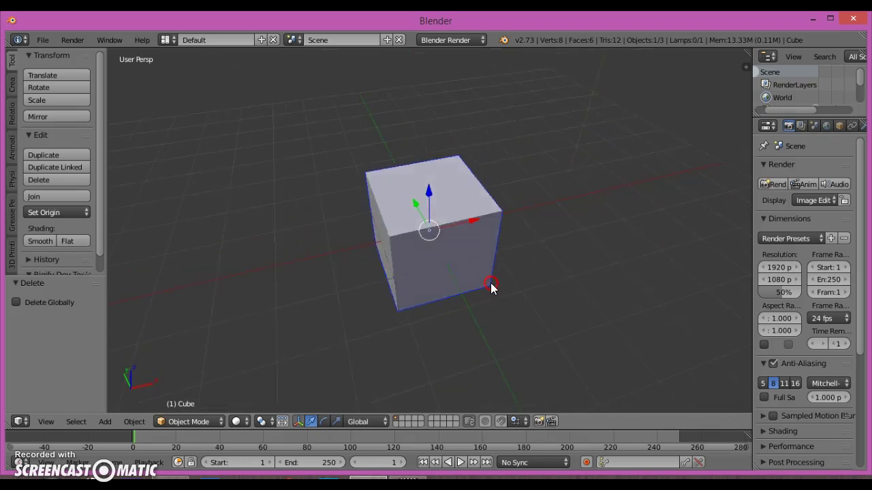
scroll(489, 266, "down", 2)
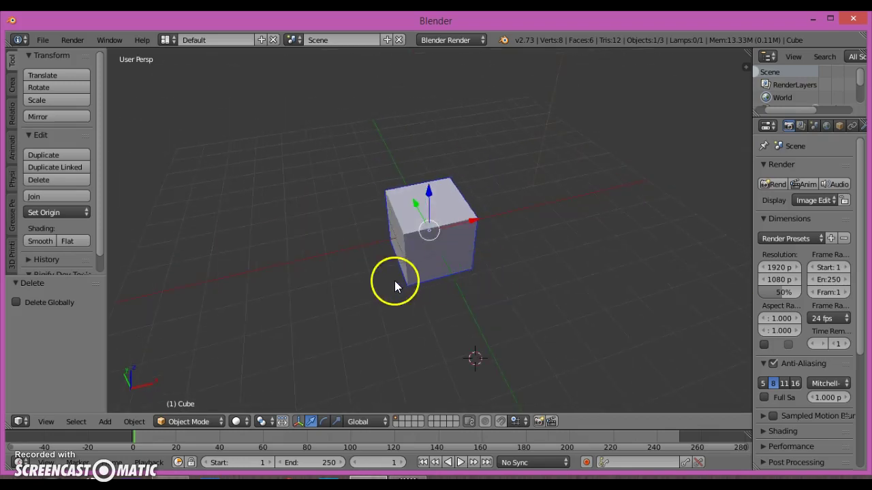
scroll(461, 292, "down", 3)
middle_click_drag(461, 297, 430, 253)
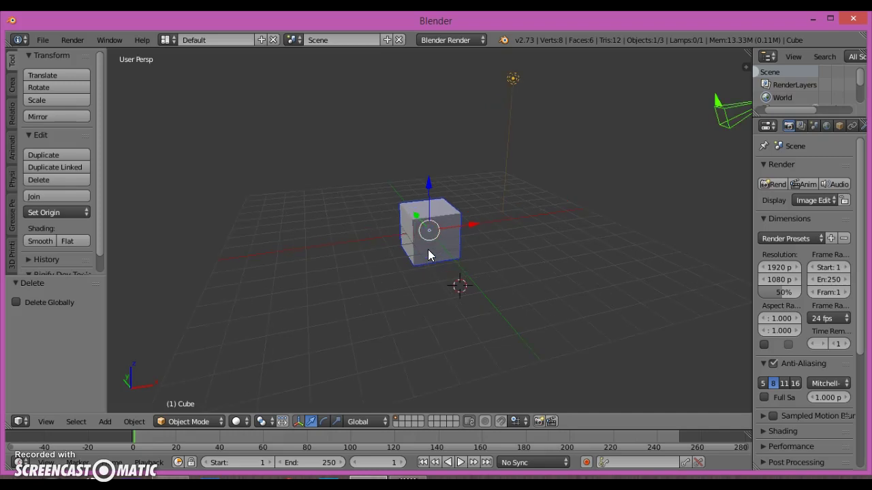
Step: Add a path curve at the 3D cursor in front of the cube
key("shift+a")
mouse_move(429, 250)
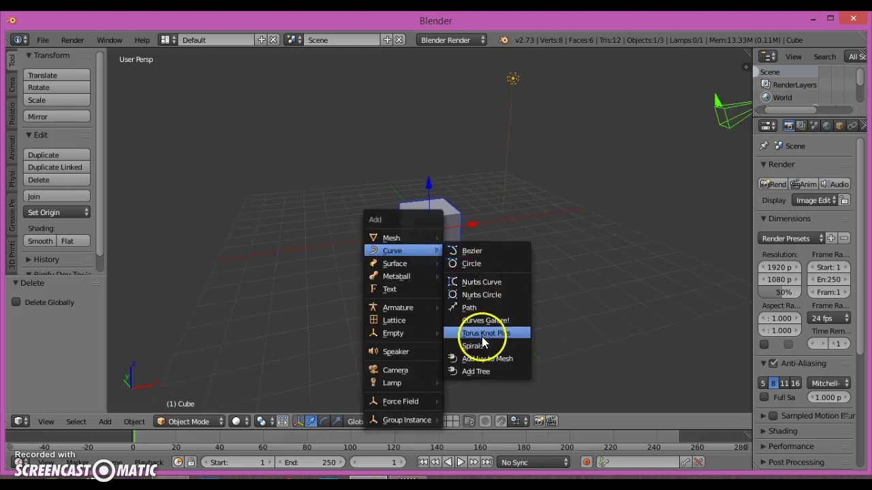
left_click(483, 307)
middle_click_drag(509, 297, 495, 336)
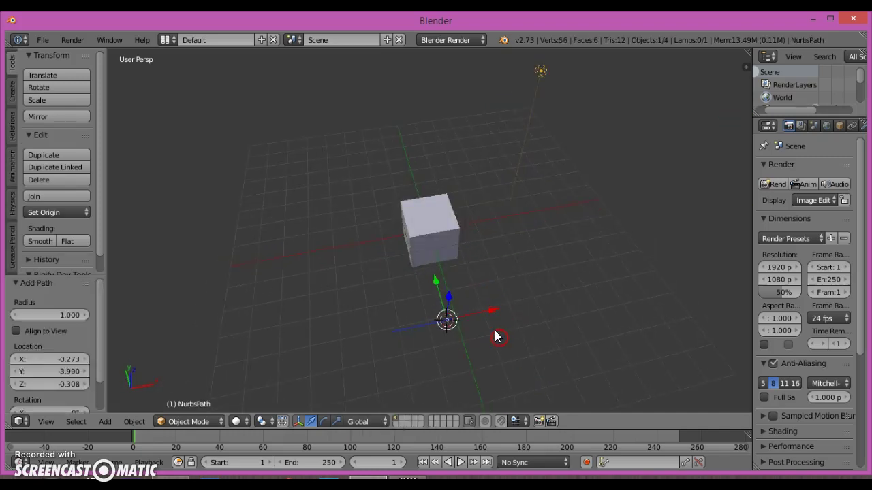
middle_click_drag(553, 351, 600, 301)
scroll(544, 279, "up", 3)
middle_click_drag(504, 272, 475, 238)
scroll(476, 258, "up", 2)
scroll(475, 238, "down", 1)
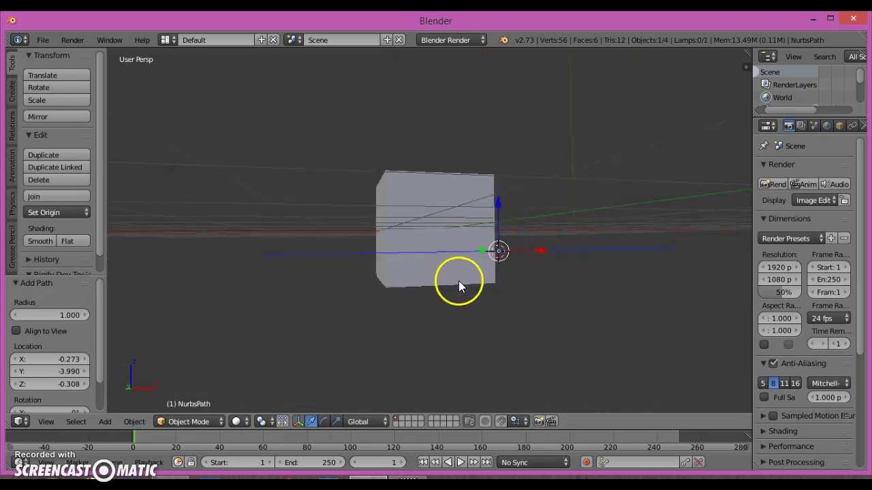
scroll(459, 290, "down", 4)
middle_click_drag(459, 296, 518, 334)
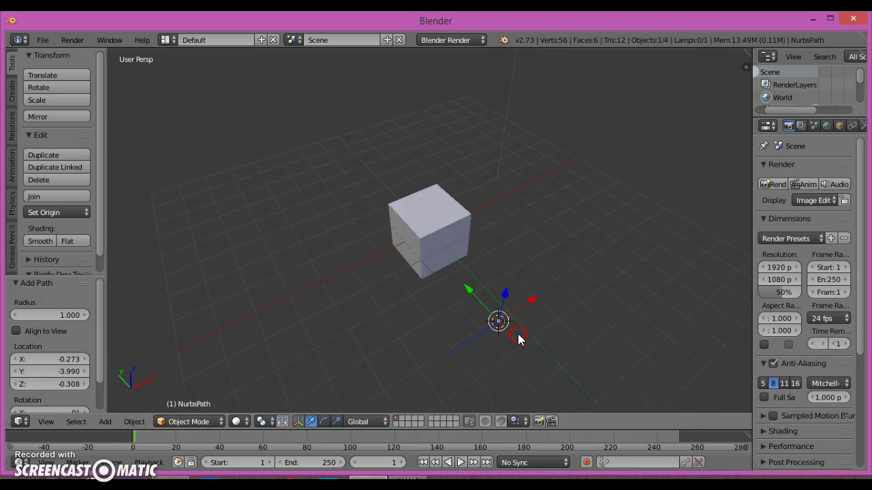
Step: Delete the path curve in front of the cube
key("x")
left_click(516, 334)
scroll(470, 320, "up", 1)
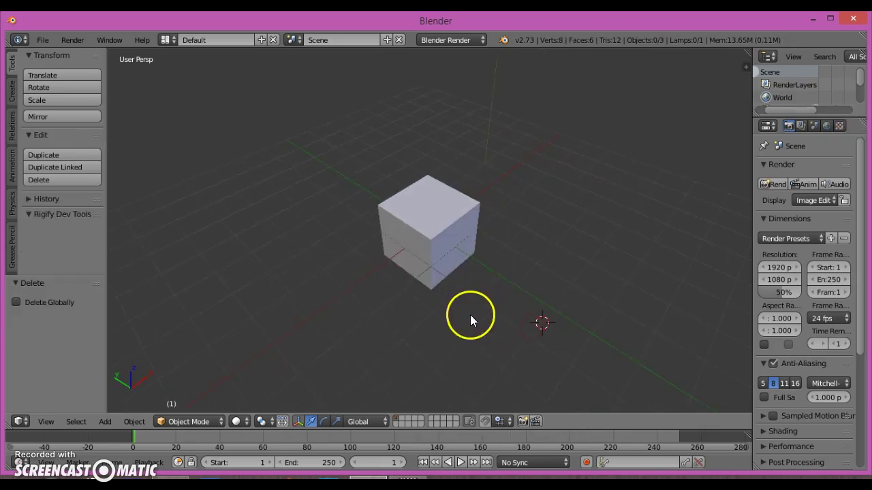
scroll(517, 303, "up", 7)
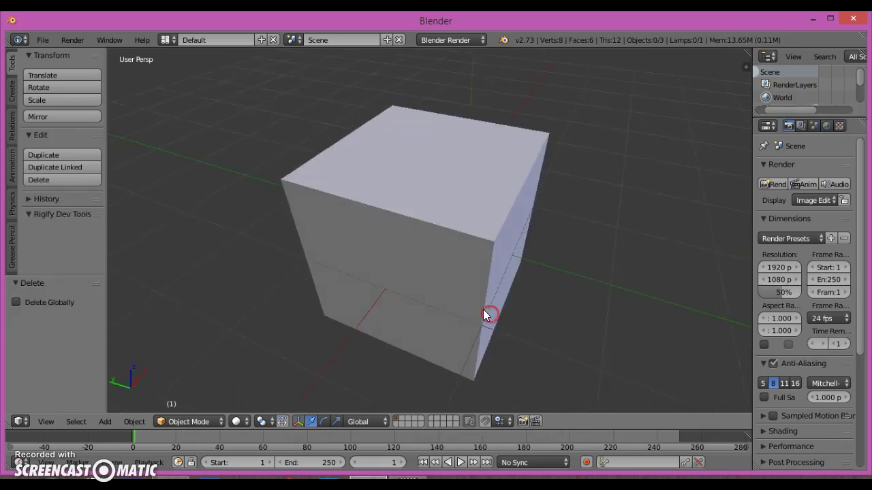
scroll(454, 295, "up", 8)
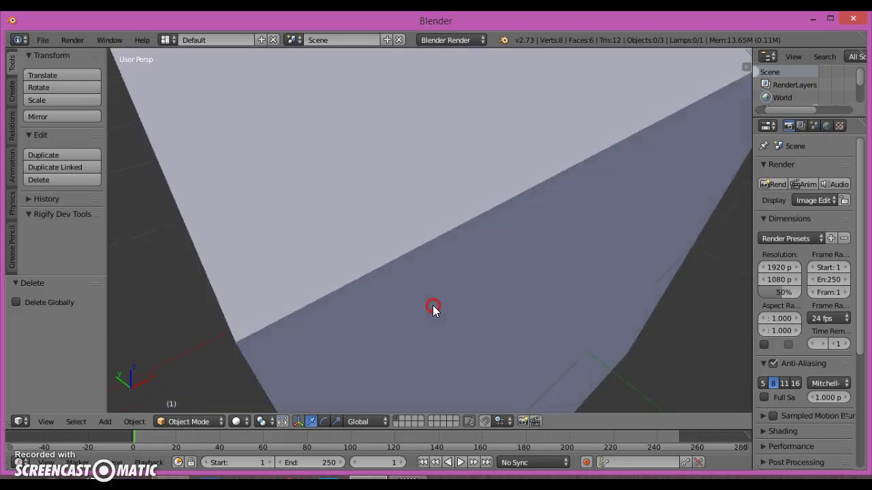
scroll(438, 304, "up", 2)
scroll(438, 301, "down", 2)
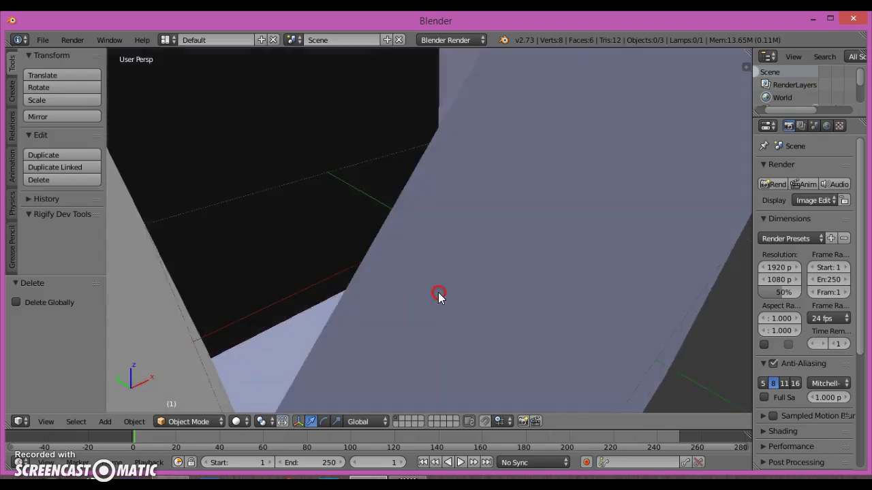
scroll(437, 292, "up", 3)
scroll(439, 291, "down", 4)
scroll(440, 291, "down", 10)
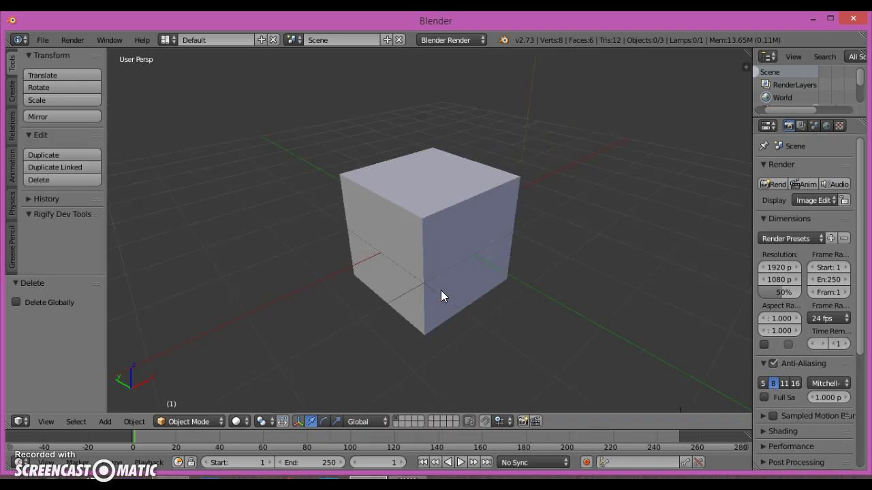
Step: Place the 3D cursor near the middle of the cube
middle_click_drag(476, 310, 566, 315)
middle_click_drag(494, 300, 552, 251)
scroll(559, 284, "up", 5)
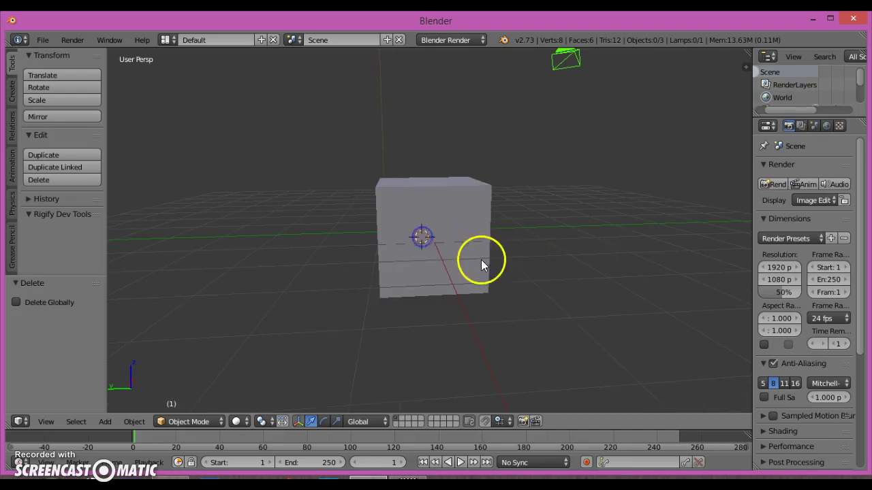
middle_click_drag(481, 260, 609, 307)
middle_click_drag(475, 264, 447, 310)
scroll(448, 310, "down", 3)
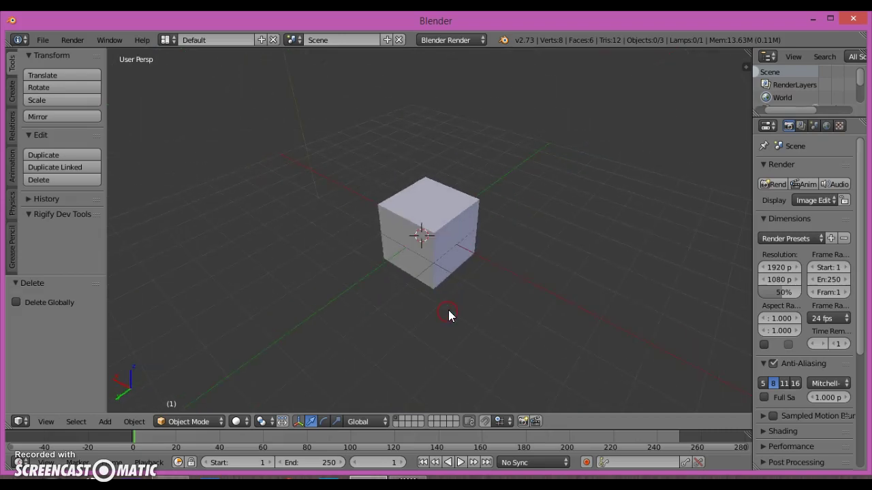
Step: Add a path curve at the 3D cursor within the cube
right_click(463, 249)
middle_click_drag(464, 249, 476, 269)
scroll(495, 264, "up", 5)
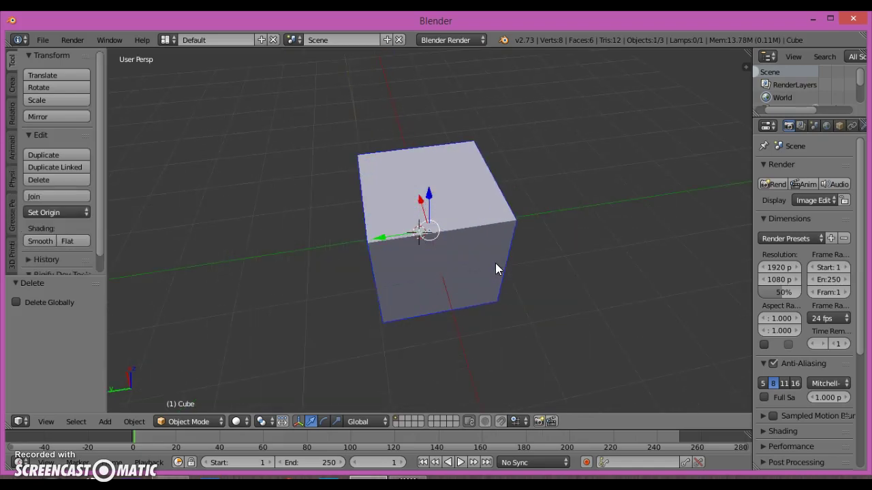
scroll(495, 263, "down", 3)
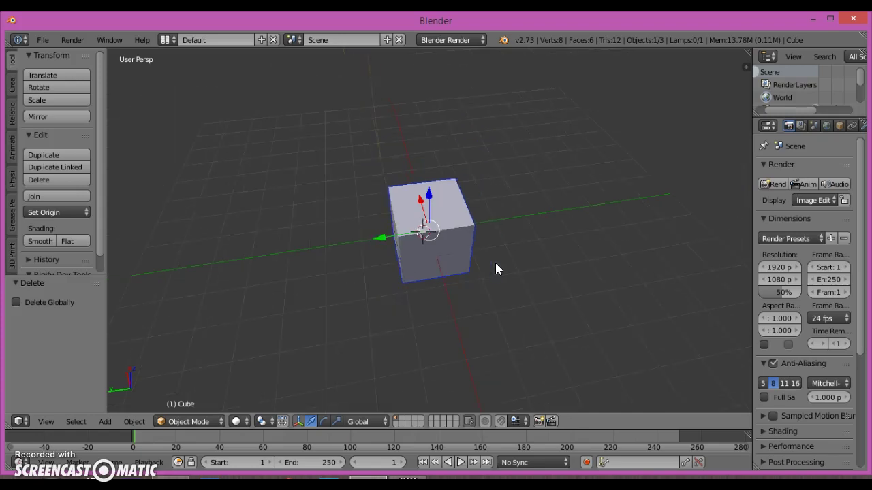
scroll(469, 267, "down", 2)
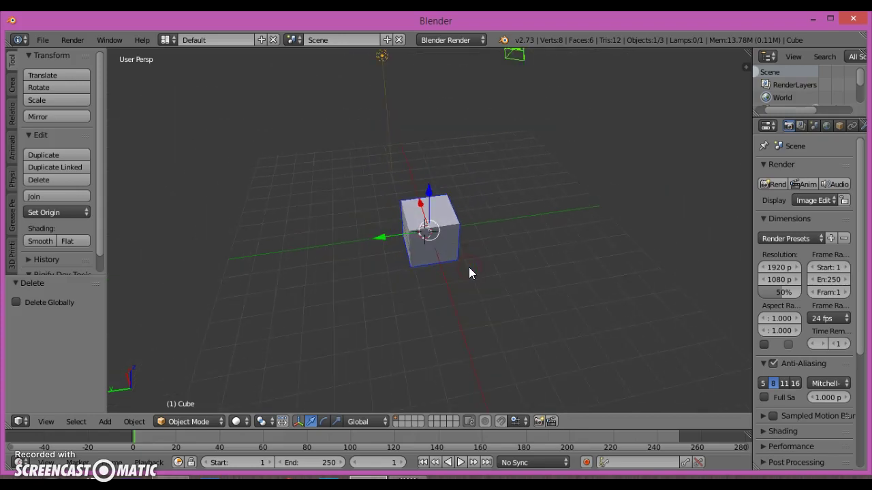
key("shift+a")
mouse_move(464, 267)
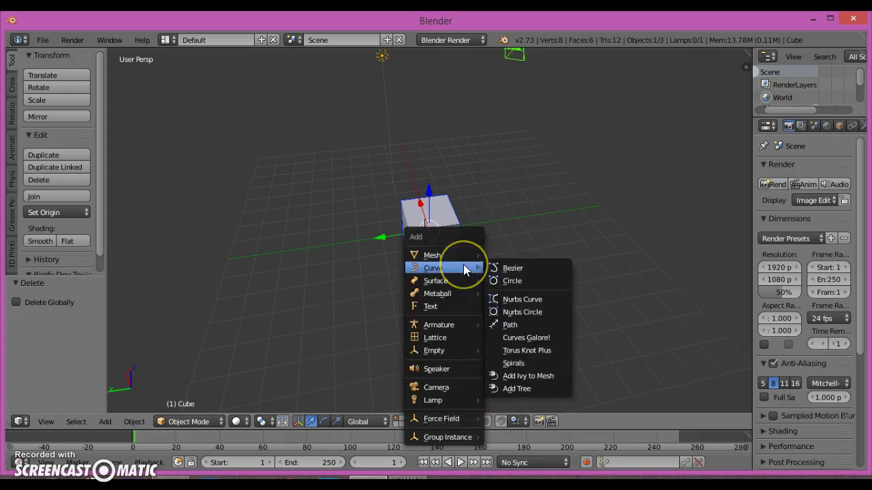
left_click(514, 324)
Step: Display the scene in wireframe and shift the path 0.016 along X in the front view
middle_click_drag(514, 324, 497, 233)
key("KP_3")
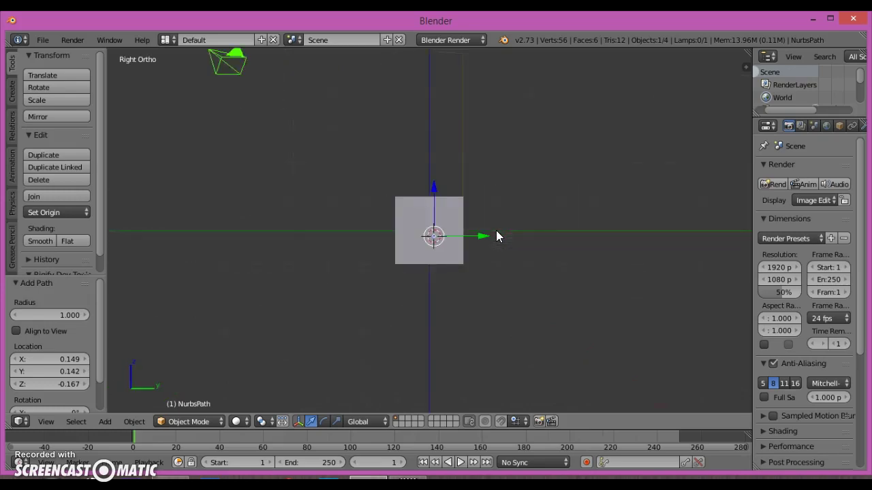
key("KP_1")
key("z")
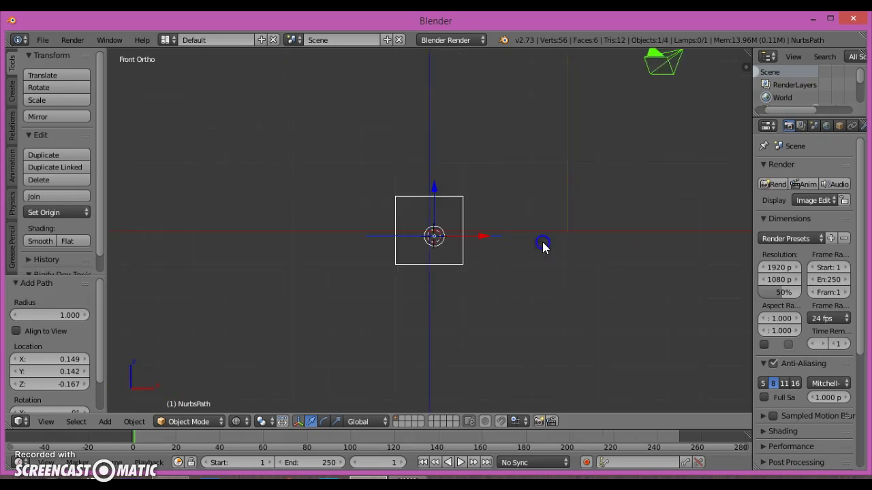
scroll(498, 245, "up", 4)
scroll(497, 246, "down", 1)
middle_click_drag(497, 246, 646, 256)
key("KP_1")
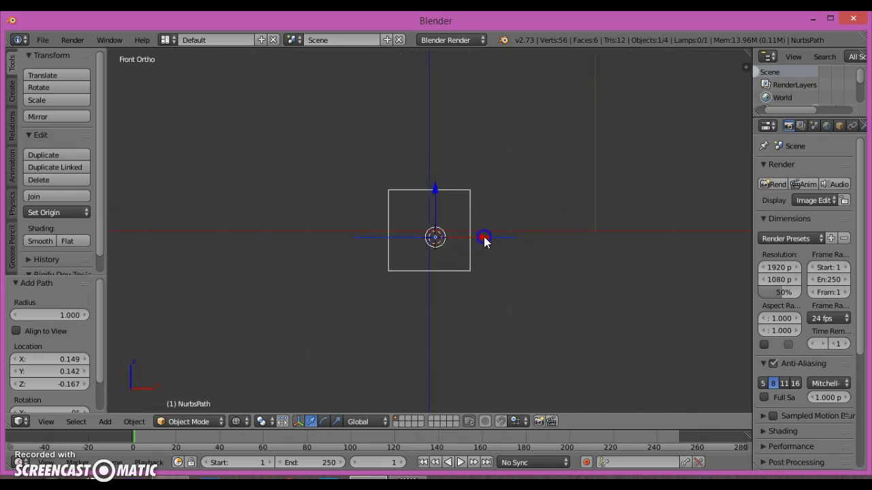
left_click_drag(484, 236, 483, 239)
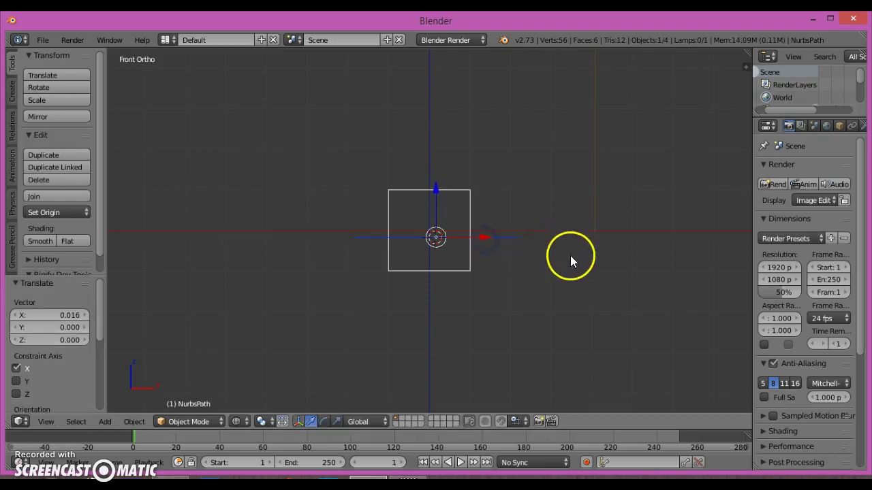
Step: In the right view, move the path -0.152 along Y and -0.777 along Z, near the cube's base
middle_click_drag(570, 255, 426, 287)
key("KP_3")
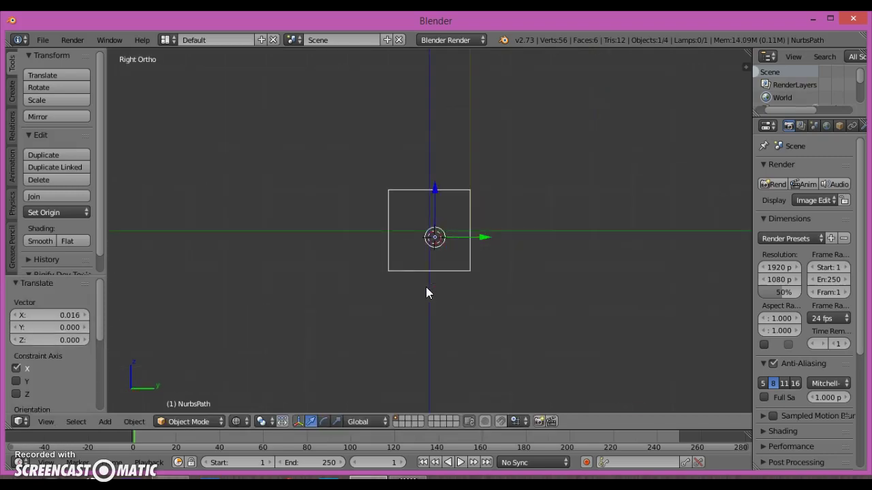
scroll(445, 271, "up", 5)
left_click_drag(476, 252, 473, 252)
left_click_drag(434, 209, 432, 194)
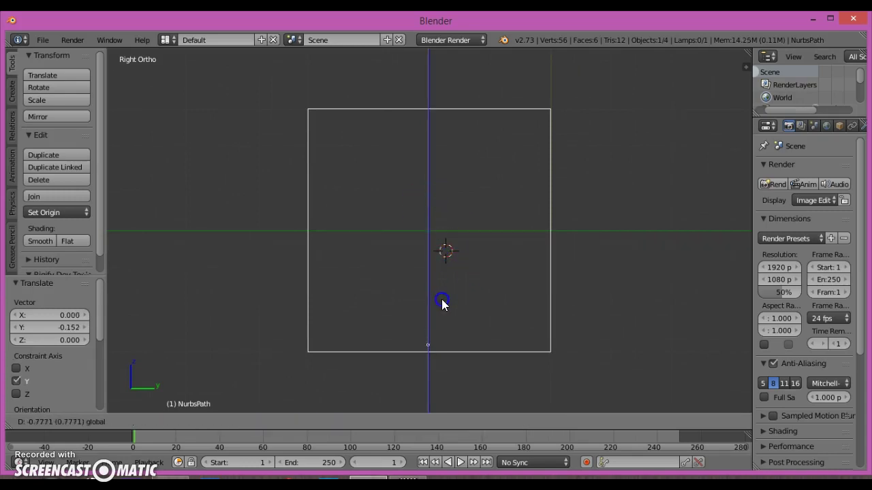
left_click_drag(442, 300, 442, 300)
Step: Return the viewport to solid shading in a perspective view of the cube and path
scroll(565, 306, "down", 4)
middle_click_drag(565, 307, 372, 337)
scroll(372, 337, "down", 2)
middle_click_drag(524, 334, 535, 305)
key("z")
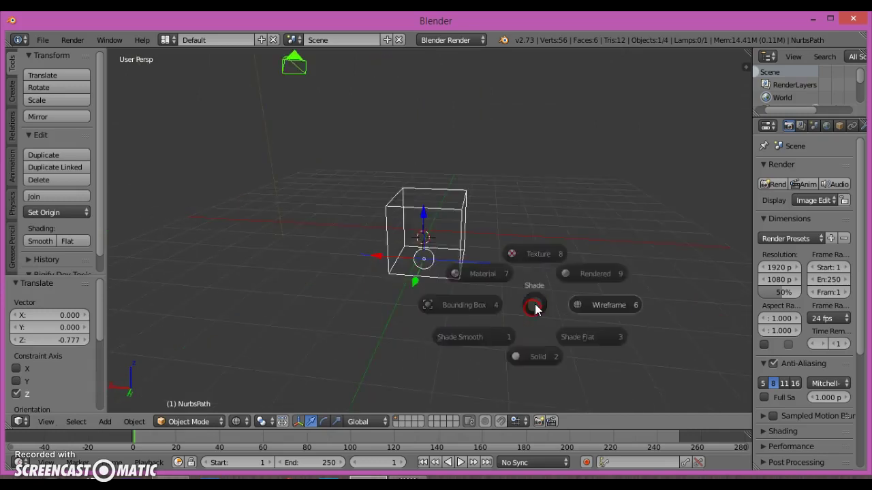
left_click(534, 356)
mouse_move(533, 354)
middle_mouse_down()
mouse_move(552, 279)
mouse_move(512, 313)
middle_mouse_up()
scroll(531, 306, "up", 4)
scroll(531, 306, "down", 2)
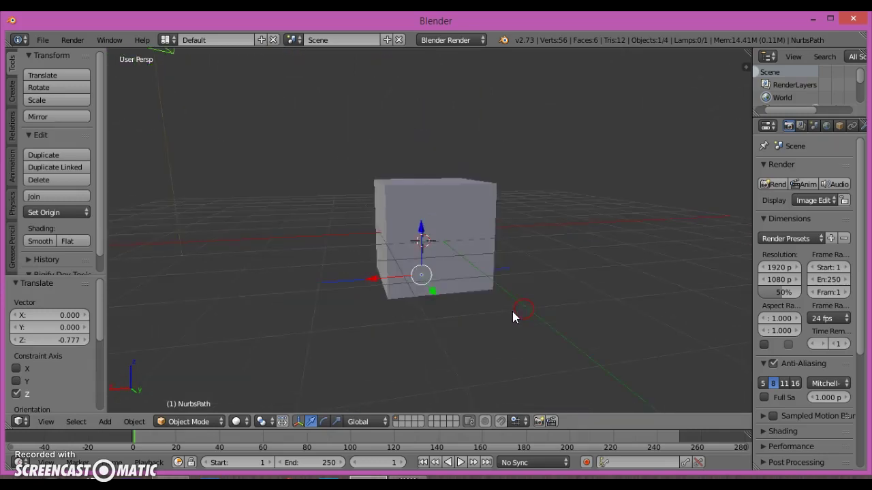
Step: Enter Edit Mode on the path and select only the control point at its protruding arrow-tip end
scroll(512, 311, "down", 1)
key("Tab")
left_click(583, 312)
scroll(442, 290, "up", 2)
scroll(442, 290, "up", 1)
middle_click_drag(463, 289, 409, 275, "shift")
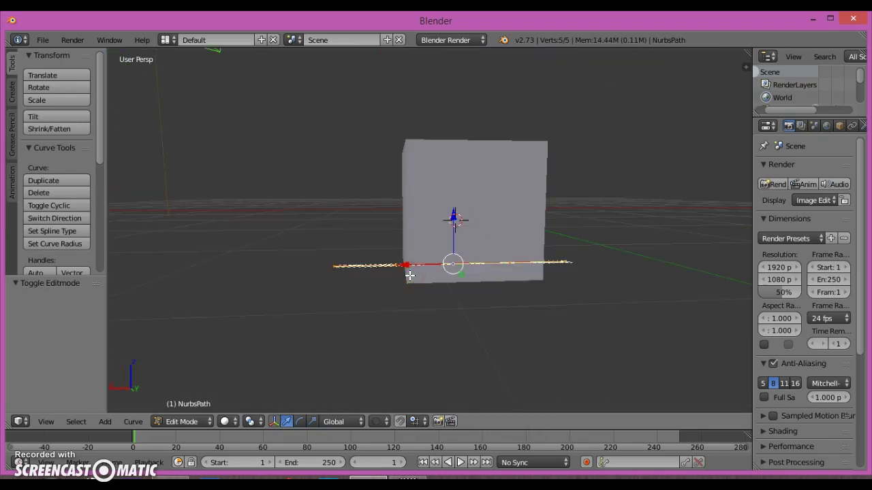
key("KP_1")
key("KP_3")
middle_click_drag(409, 275, 444, 263)
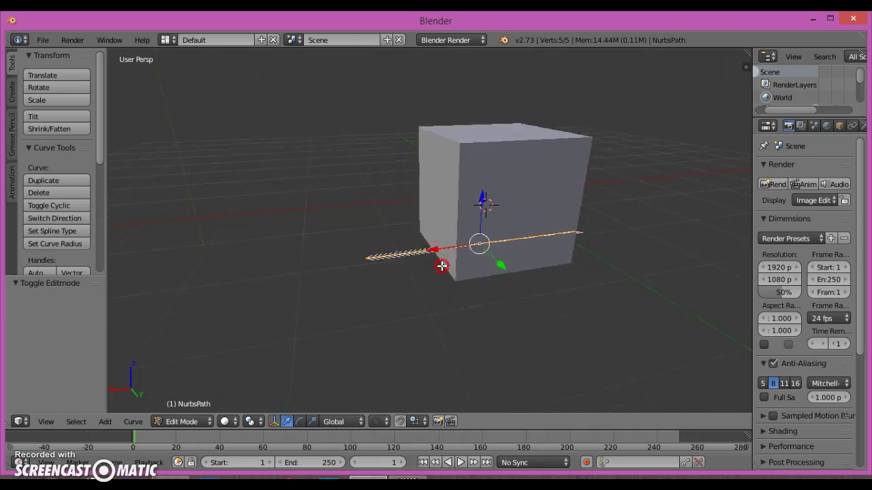
scroll(383, 263, "up", 6)
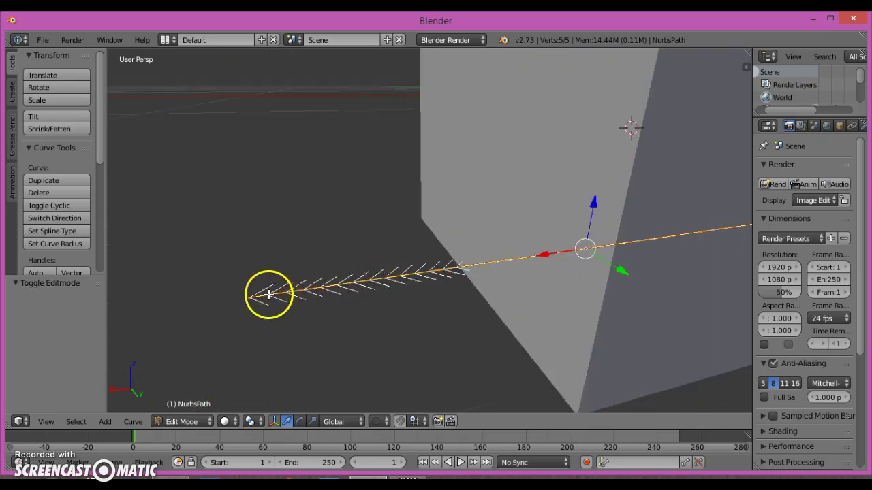
right_click(239, 293)
scroll(286, 307, "down", 4)
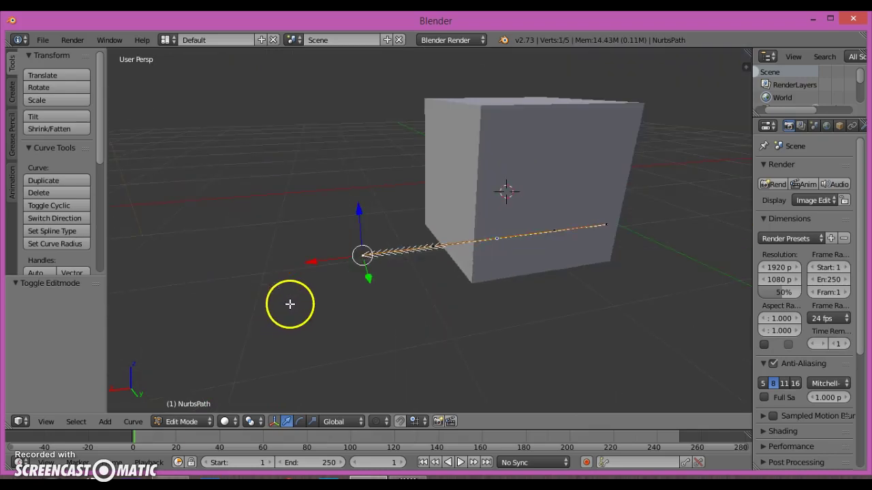
Step: Stretch the path away from the cube by moving the selected end point 2.068 along X
key("g")
key("x")
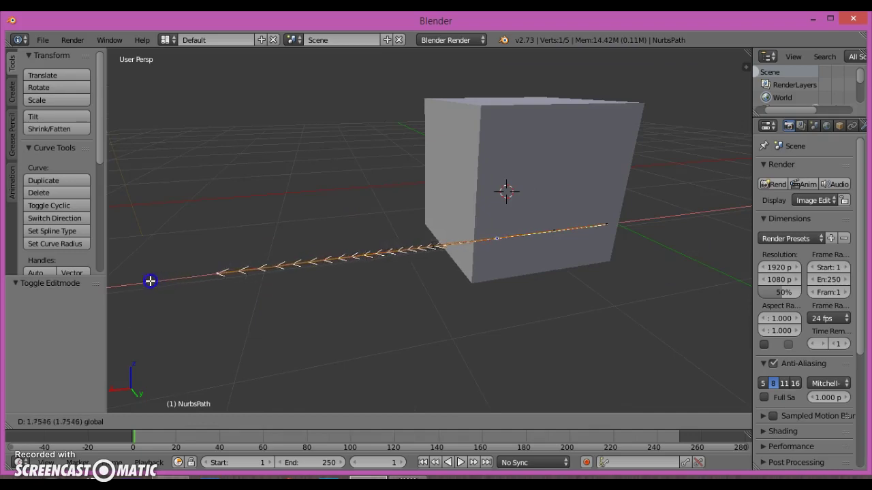
left_click(147, 282)
Step: Try to pick a control point along the path's protruding stretch, and leave all of its control points deselected
middle_click_drag(146, 282, 323, 246)
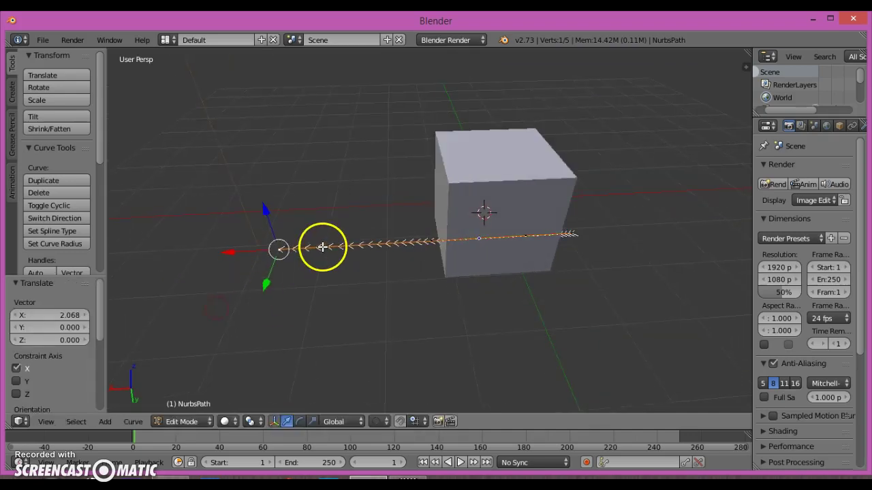
scroll(351, 262, "up", 8)
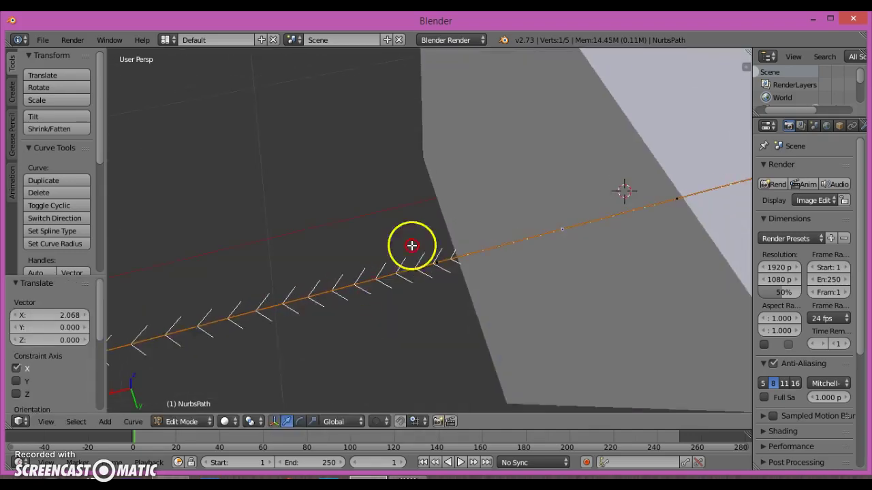
right_click_drag(346, 228, 341, 249)
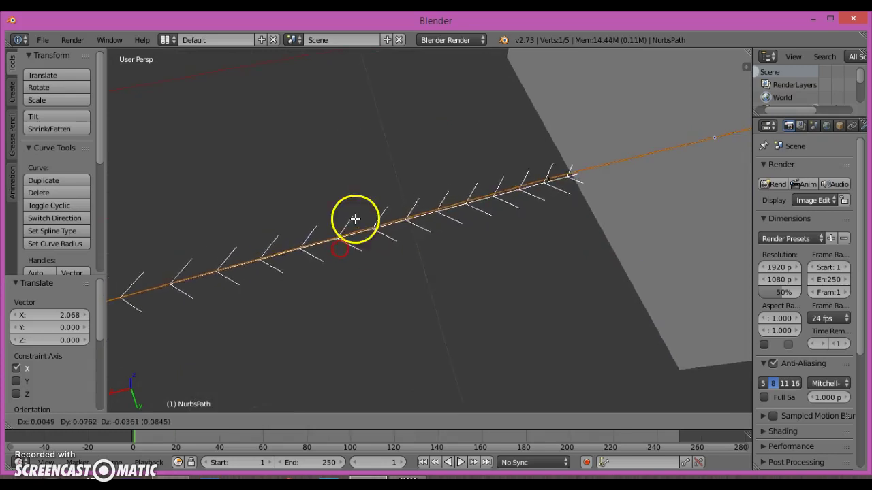
right_click(356, 222)
scroll(355, 239, "up", 2)
scroll(355, 239, "down", 2)
key("a")
left_click(313, 228)
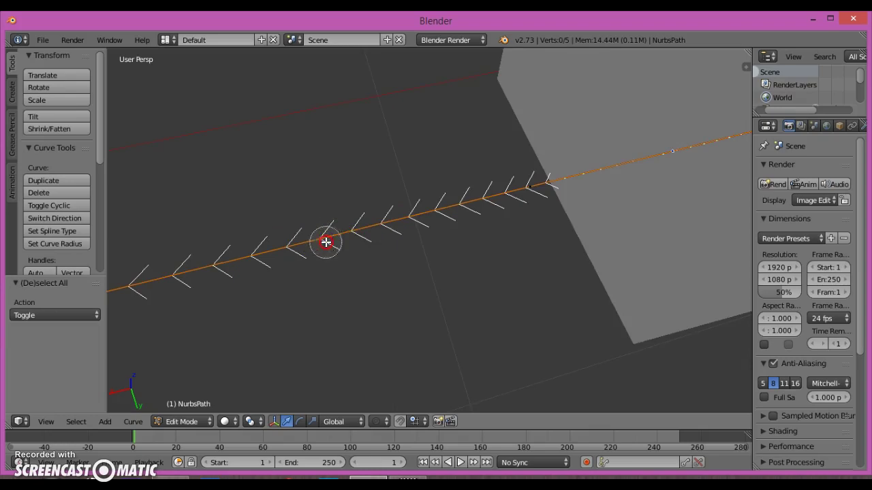
Step: Examine the path's protruding stretch up close, from the cube to its arrow tip, for control points
middle_click_drag(326, 243, 332, 155)
scroll(370, 235, "down", 4)
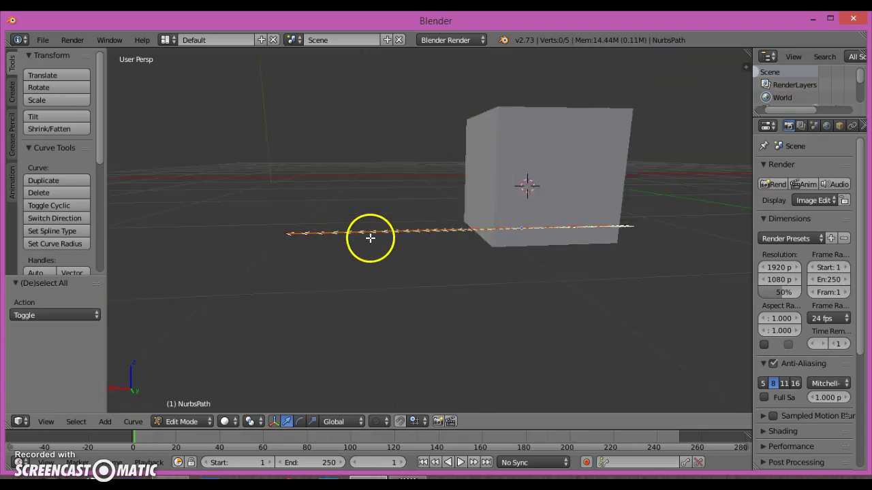
scroll(371, 243, "up", 5)
middle_click_drag(372, 245, 388, 305)
scroll(388, 300, "up", 6)
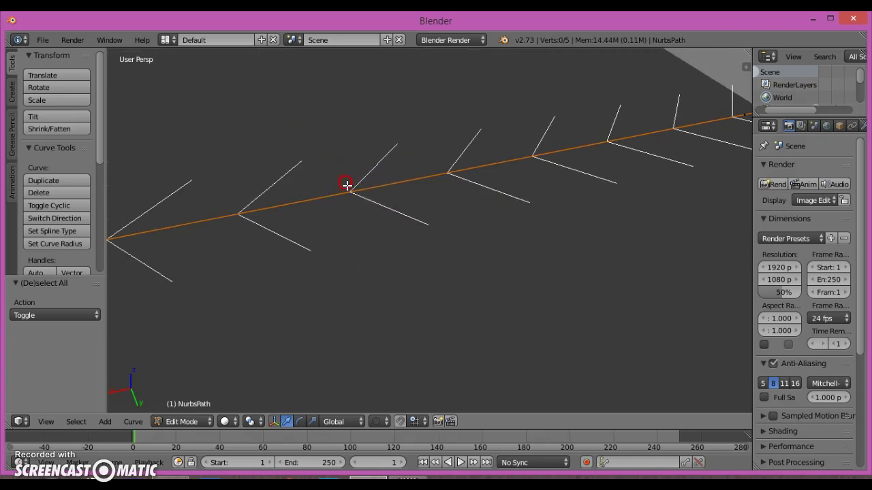
scroll(350, 220, "down", 6)
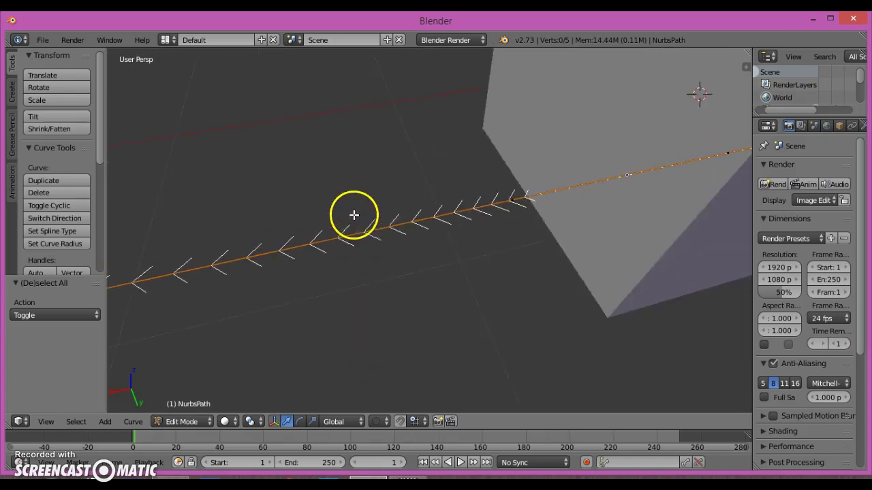
middle_click_drag(354, 214, 467, 210, "shift")
scroll(396, 241, "up", 4)
middle_click_drag(396, 241, 467, 223, "shift")
middle_click_drag(282, 241, 446, 239, "shift")
scroll(380, 256, "up", 1)
scroll(395, 241, "down", 3)
scroll(352, 251, "up", 4)
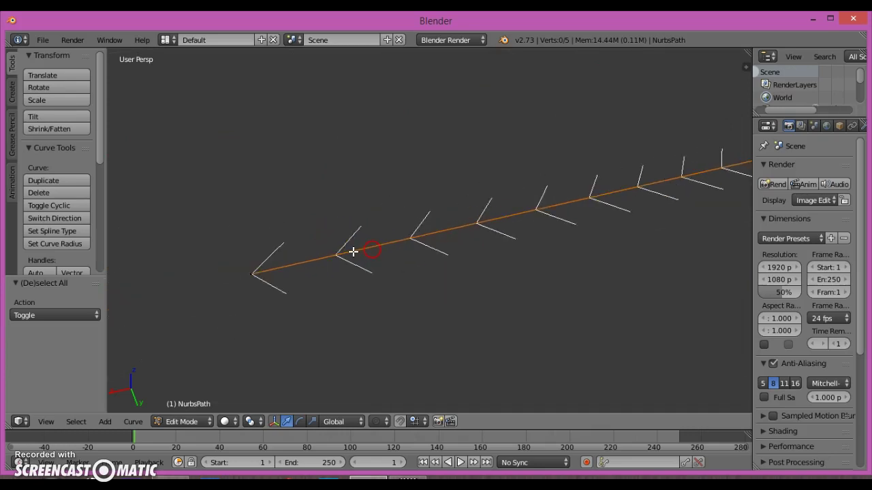
scroll(234, 281, "down", 3)
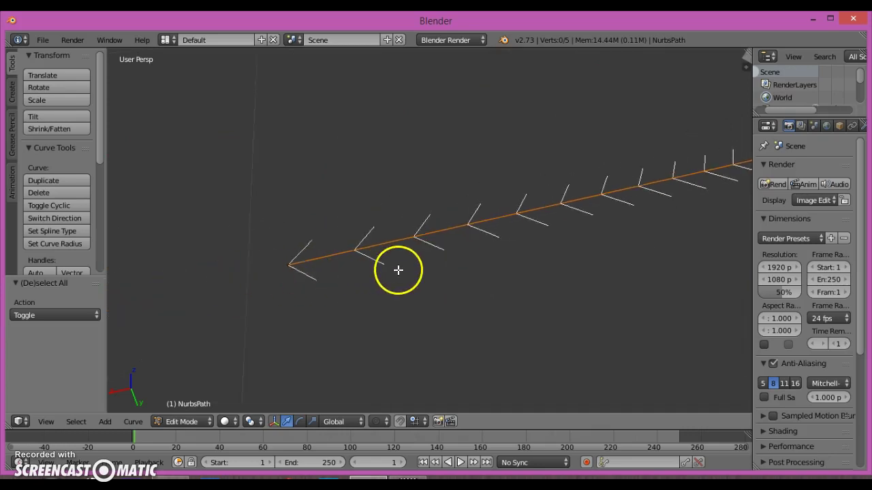
Step: Box-select the control point at the path's protruding tip and raise it 1.235 along Z
key("a")
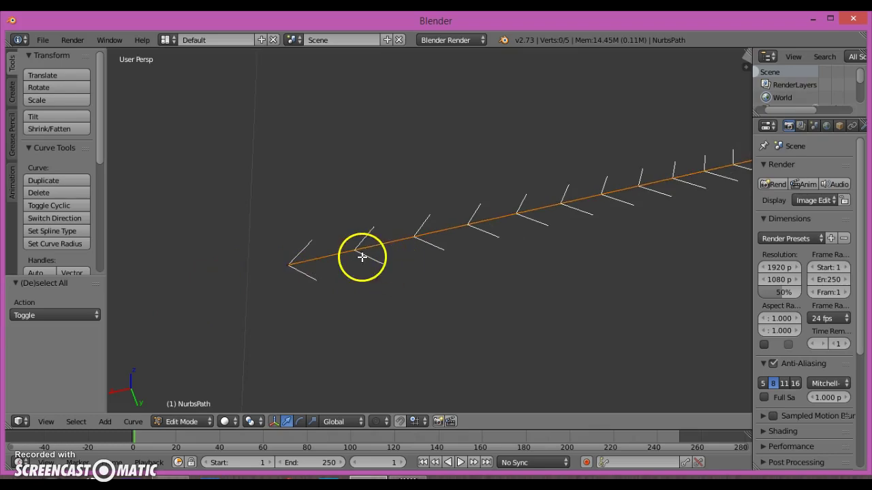
scroll(432, 268, "down", 8)
middle_click_drag(416, 229, 411, 203)
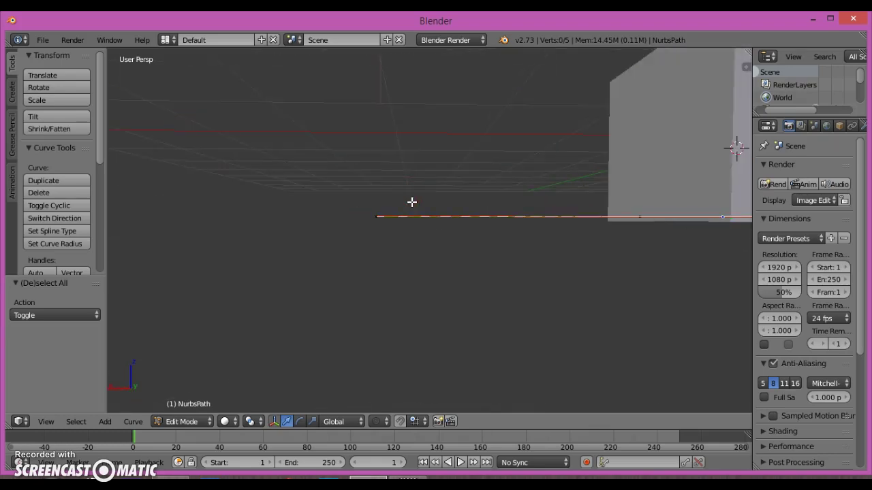
key("b")
left_click_drag(337, 112, 622, 332)
scroll(621, 320, "down", 4)
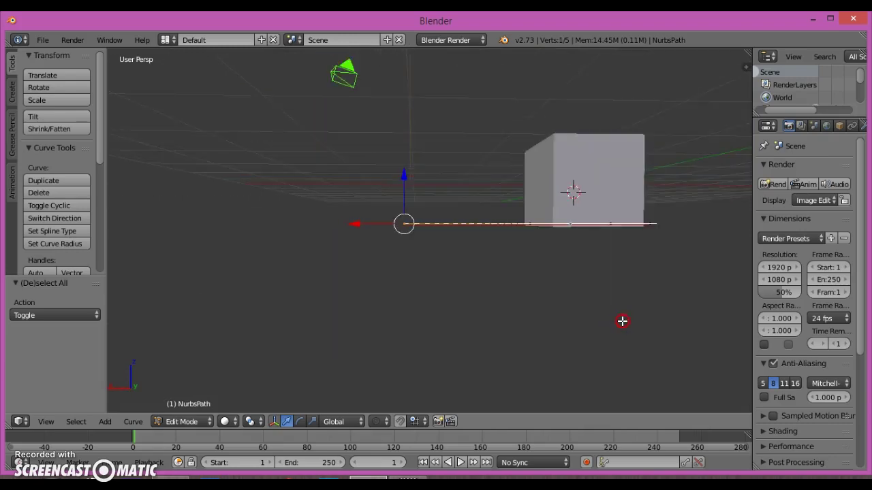
middle_click_drag(617, 363, 641, 290)
left_click_drag(393, 169, 420, 96)
Step: Select the end point on the cube's opposite side and move it -0.840 along X and 0.520 along Z
scroll(486, 125, "down", 3)
middle_click_drag(536, 147, 502, 199)
right_click(702, 235)
scroll(702, 240, "down", 4)
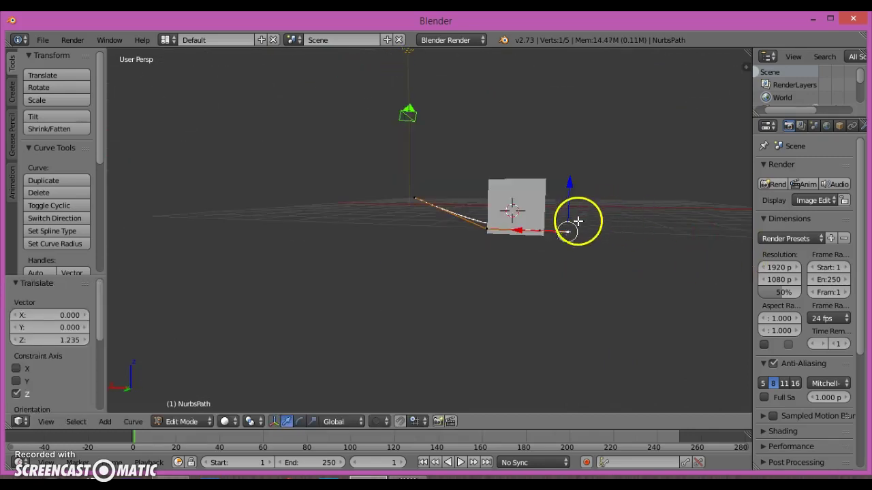
middle_click_drag(563, 229, 533, 241)
left_click_drag(522, 231, 544, 231)
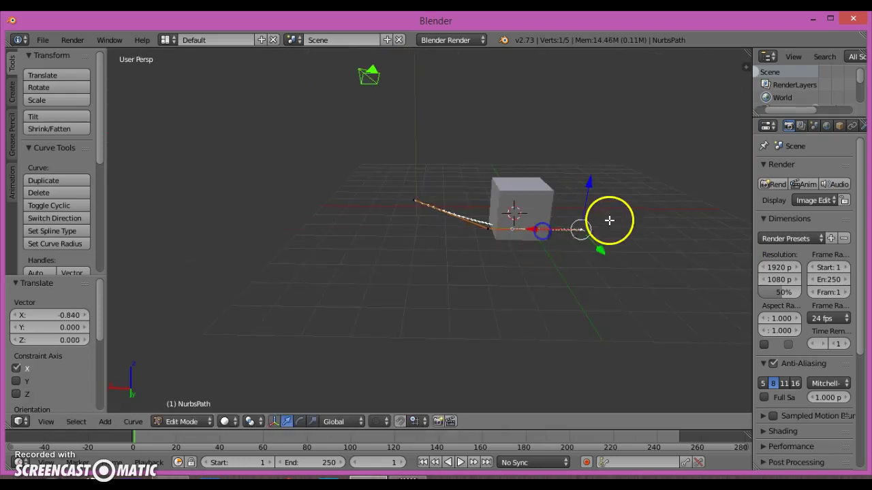
left_click_drag(591, 176, 594, 177)
Step: Select the path's long, raised end point and move it about 2.6 along X, away from the cube
scroll(578, 219, "up", 4)
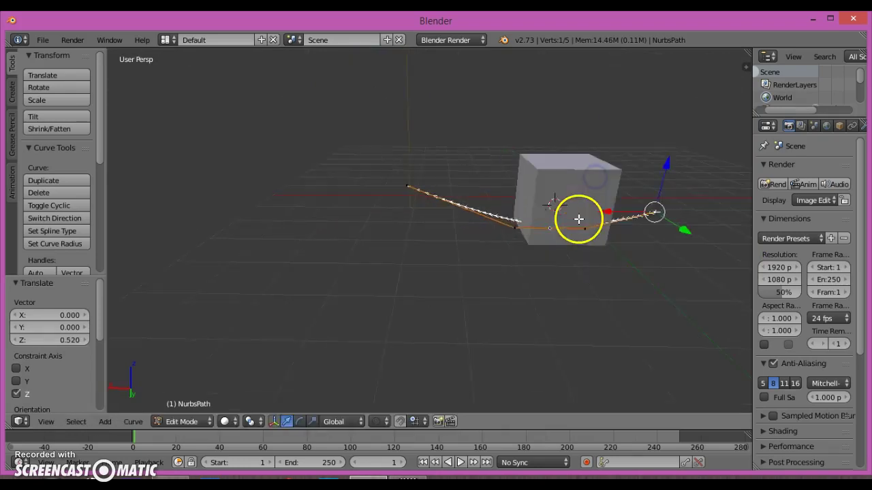
right_click(403, 172)
scroll(468, 187, "down", 3)
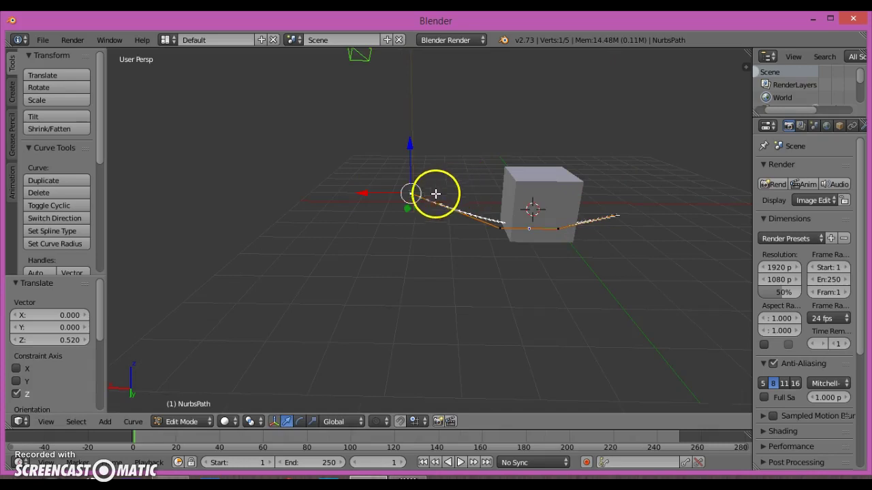
left_click_drag(374, 193, 302, 183)
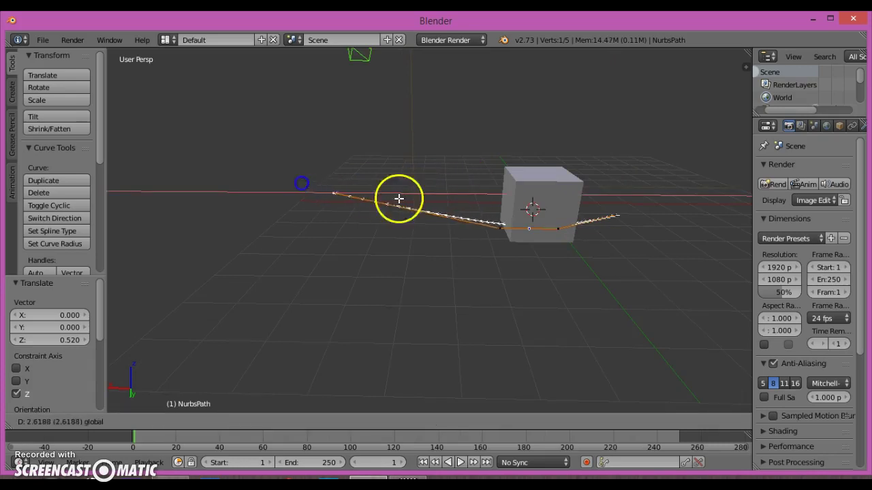
Step: Slide the control point at the cube's near corner along X towards the path's long end, and raise that end point 0.977 along Z
scroll(418, 201, "up", 4)
right_click(580, 229)
left_click_drag(532, 231, 274, 224)
scroll(274, 225, "down", 2)
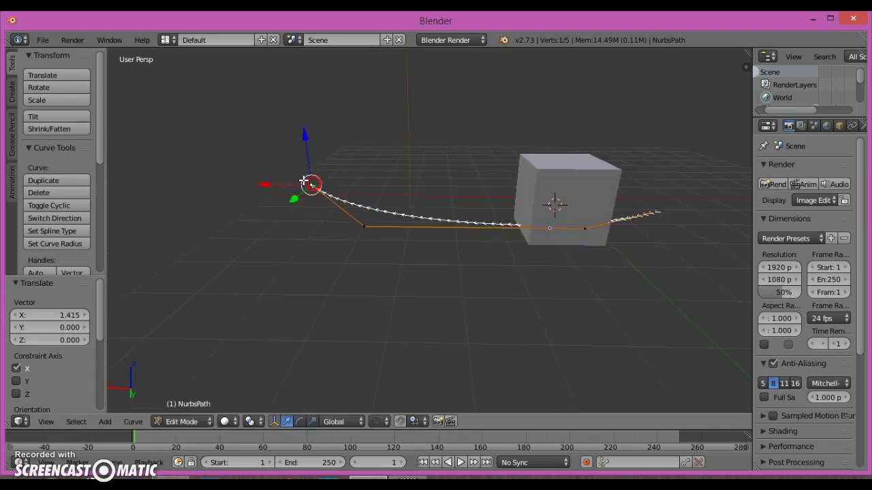
left_click_drag(306, 138, 290, 125)
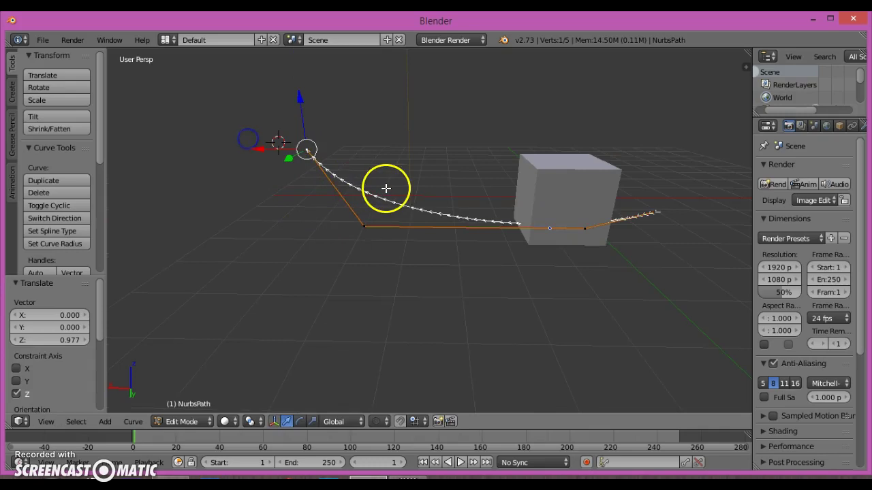
Step: Examine how the curve and its direction arrows run relative to the control points from several angles
scroll(386, 188, "down", 1)
middle_click_drag(385, 190, 400, 207)
scroll(416, 170, "up", 4)
middle_click_drag(420, 161, 420, 149)
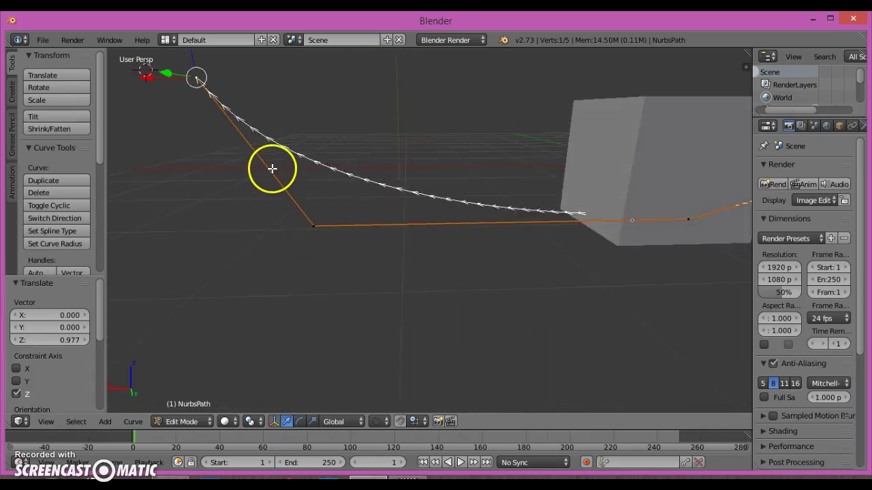
middle_click_drag(373, 203, 391, 169)
middle_click_drag(347, 188, 236, 209)
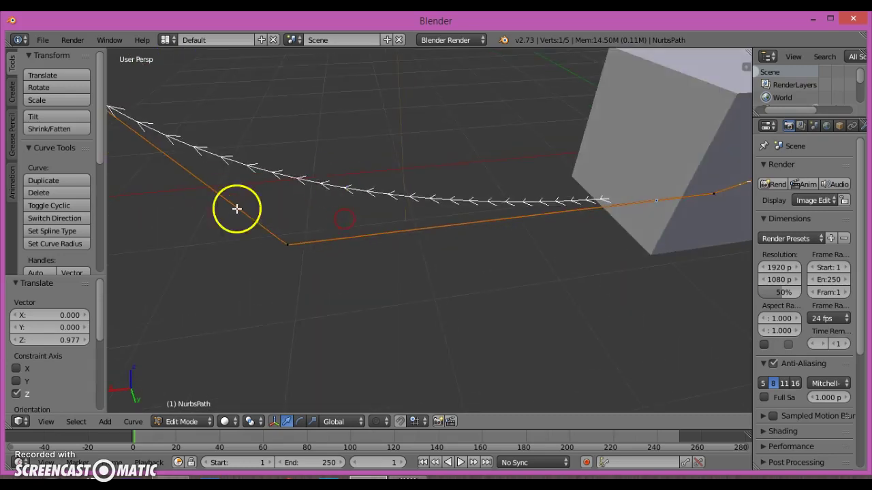
mouse_move(350, 193)
middle_mouse_down()
mouse_move(346, 224)
mouse_move(332, 204)
mouse_move(377, 207)
mouse_move(383, 154)
mouse_move(429, 212)
mouse_move(353, 180)
middle_mouse_up()
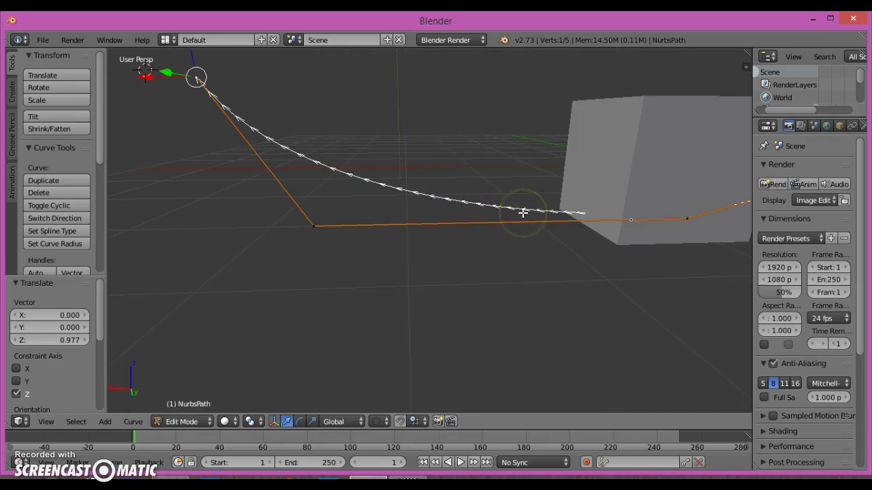
scroll(386, 170, "down", 3)
Step: Leave Edit Mode on the path and return to Object Mode with the whole scene in view
middle_click_drag(436, 189, 471, 204)
key("Tab")
left_click(416, 226)
scroll(477, 241, "up", 2)
scroll(470, 204, "down", 3)
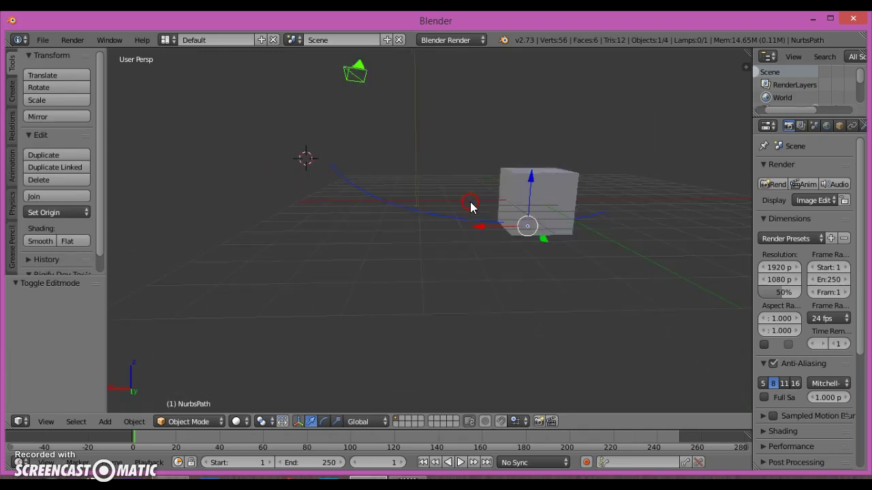
Step: Select the cube, add the path as the active object, and parent the cube to it with Follow Path
right_click(521, 183)
scroll(526, 195, "up", 2)
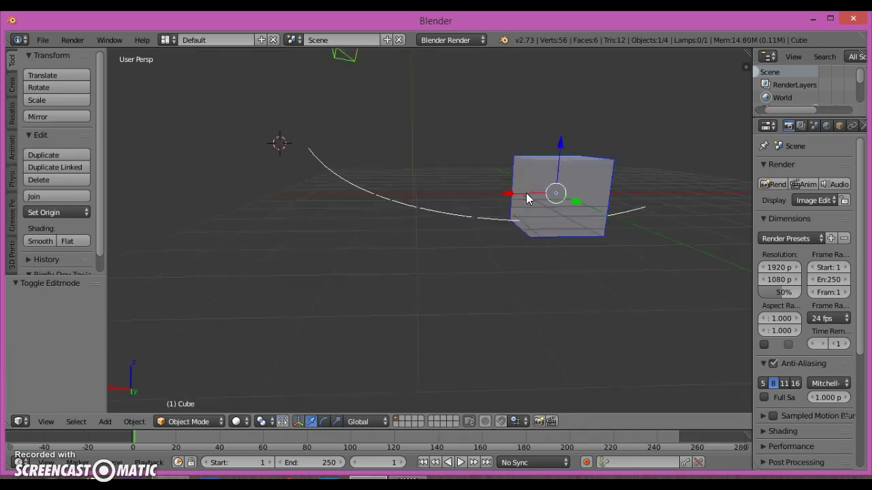
middle_click_drag(526, 195, 529, 185)
right_click(421, 201, "shift")
middle_click_drag(423, 241, 422, 249)
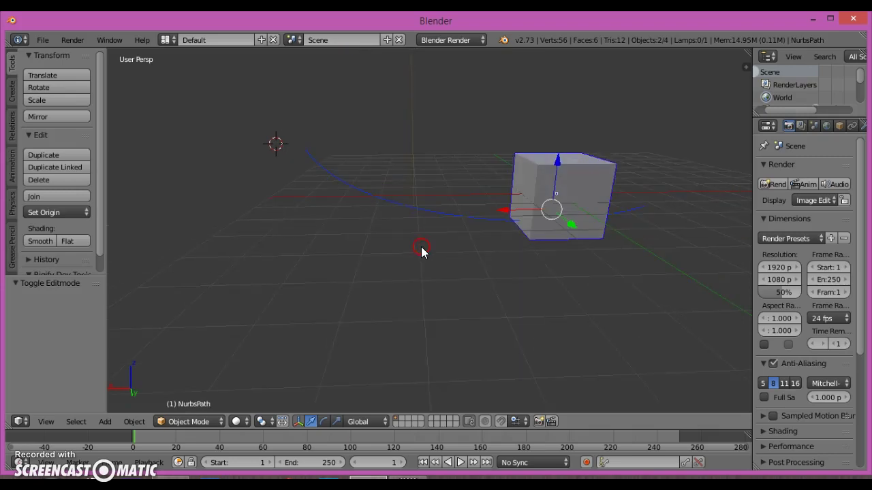
key("ctrl+p")
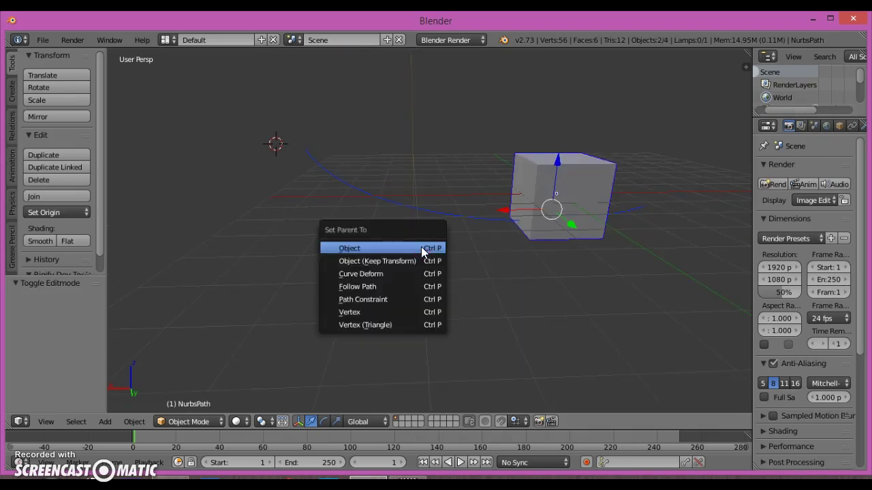
left_click(407, 287)
scroll(502, 280, "down", 3)
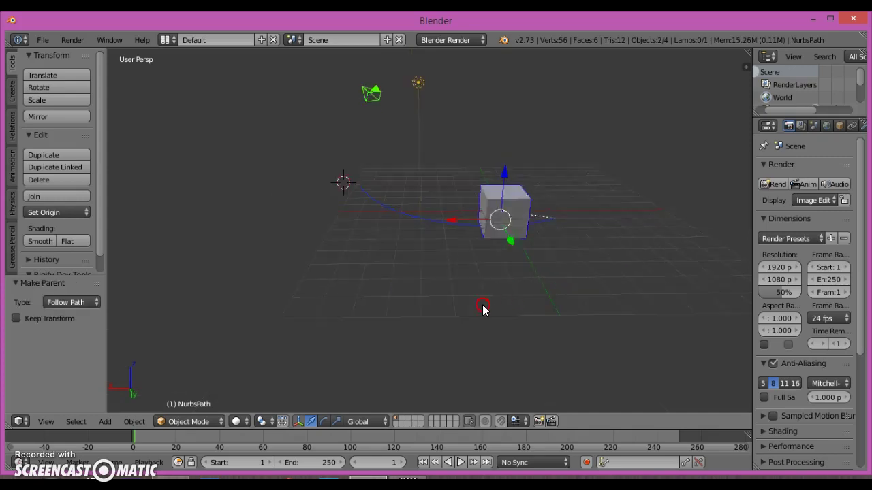
Step: Play the animation with nothing selected to check the cube's motion along the path, and rewind to frame 1
middle_click_drag(482, 301, 498, 282)
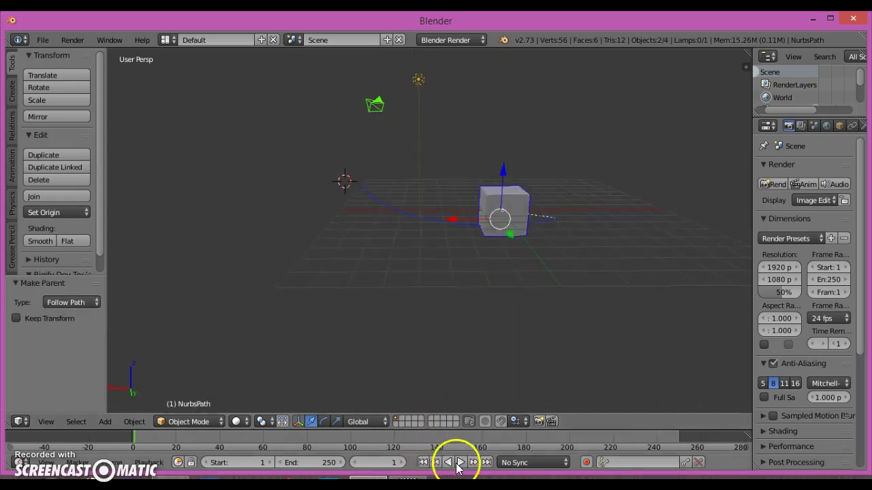
key("a")
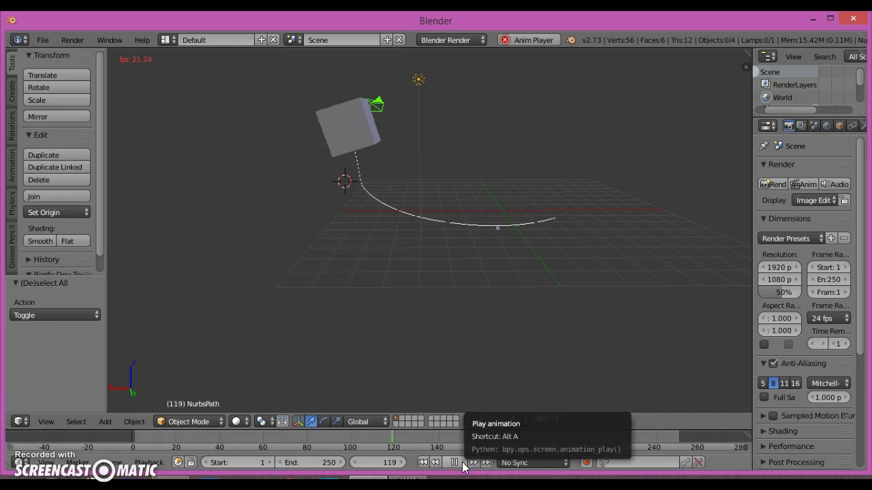
left_click(463, 467)
left_click(422, 463)
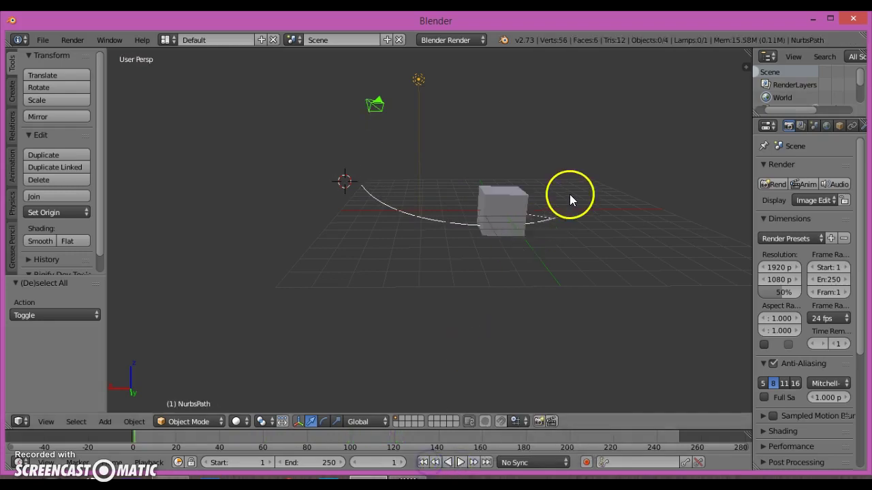
Step: Widen the render settings area, set the frame rate to 30 fps and play the animation
mouse_move(569, 194)
middle_mouse_down()
mouse_move(582, 197)
mouse_move(570, 259)
mouse_move(584, 196)
mouse_move(696, 230)
middle_mouse_up()
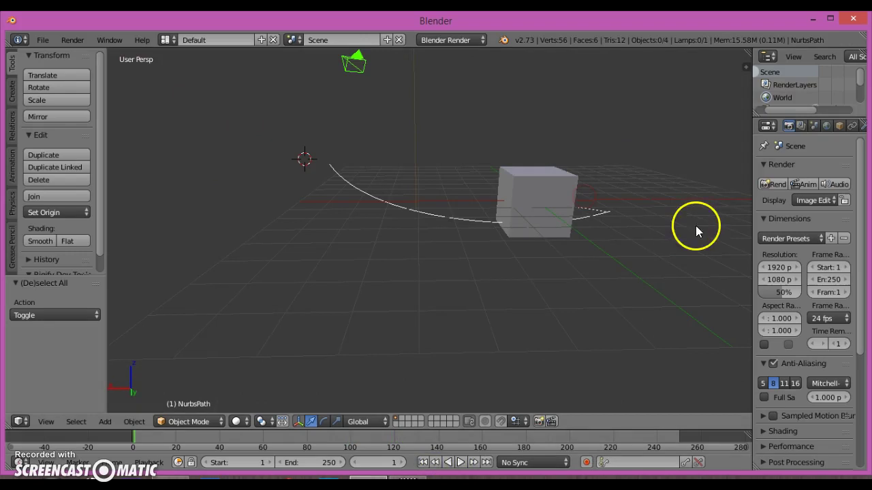
left_click_drag(752, 173, 665, 184)
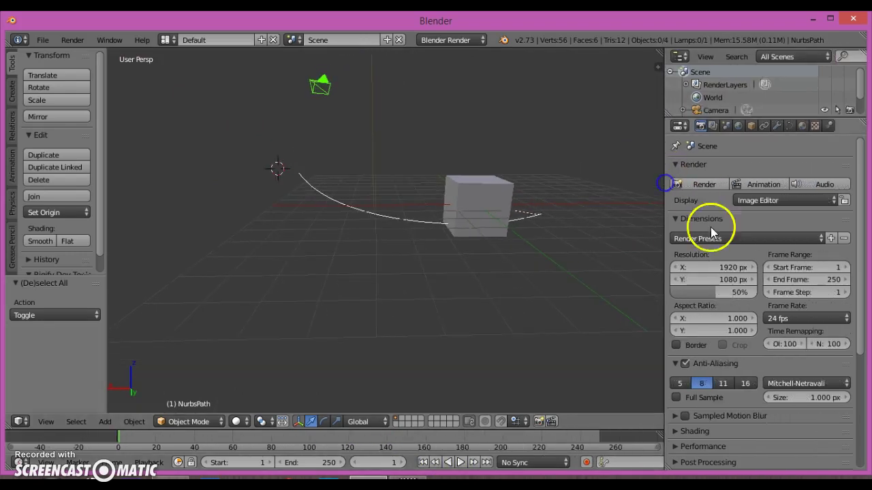
left_click(823, 318)
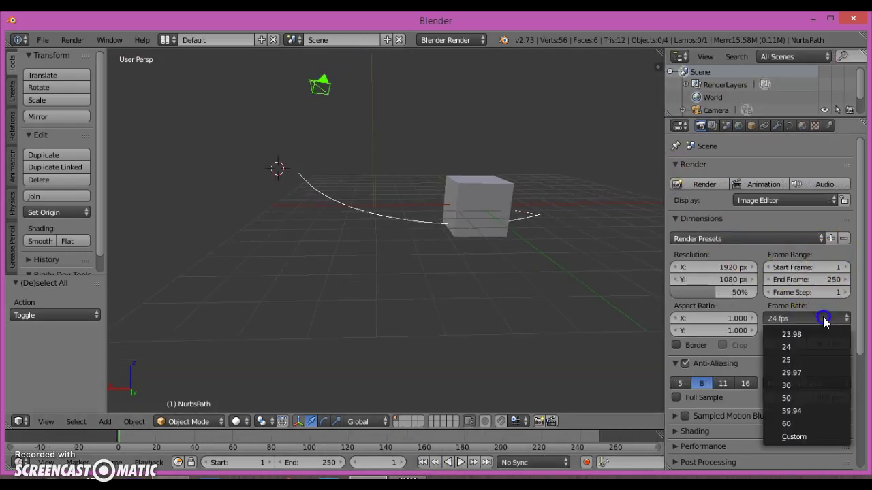
left_click(802, 385)
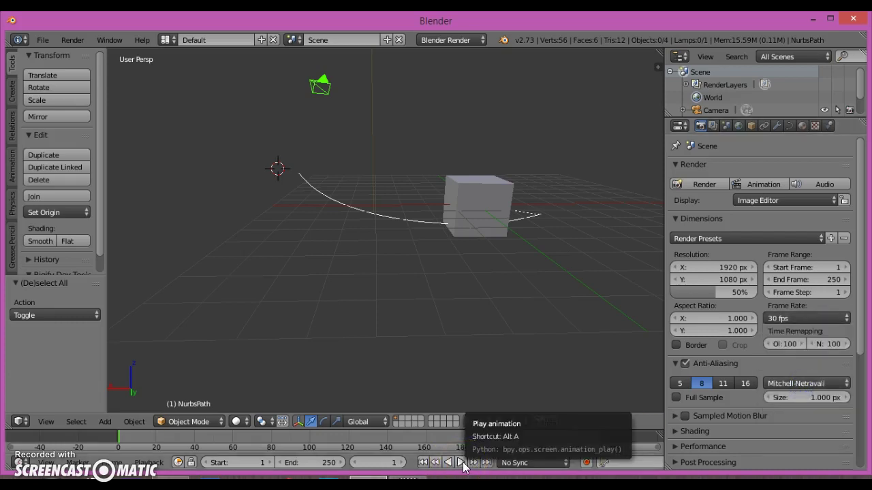
left_click(461, 463)
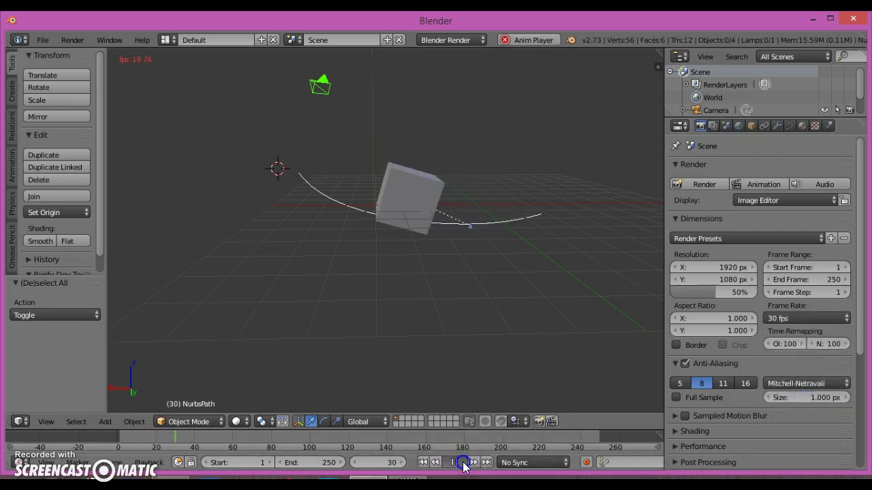
Step: Set the frame rate to 60 fps, play the animation briefly at that rate, and rewind to frame 1
left_click(463, 463)
left_click(823, 318)
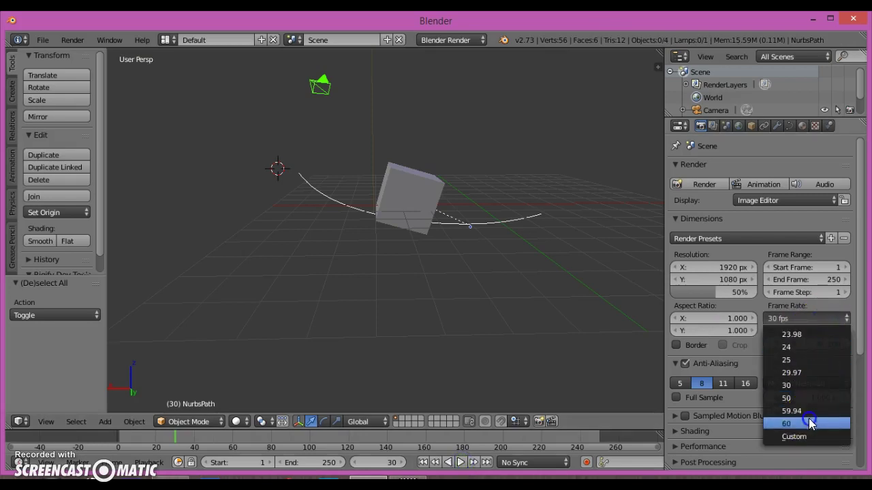
left_click(809, 423)
left_click(461, 462)
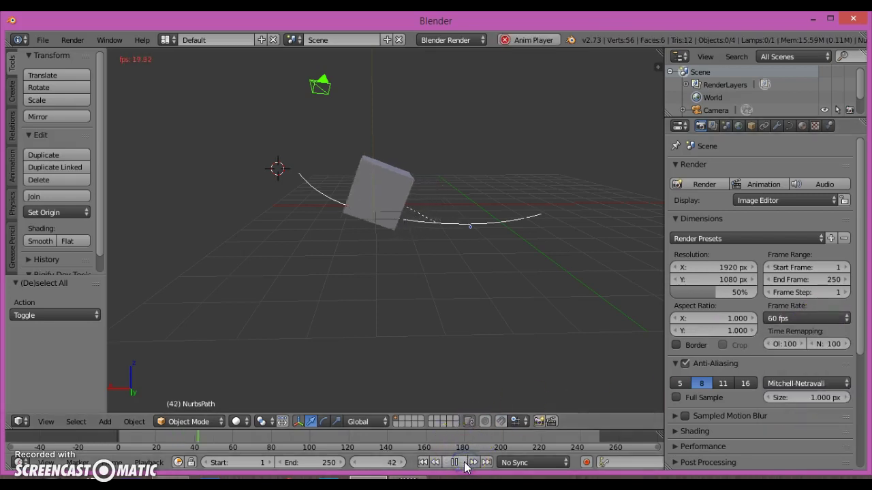
left_click(462, 463)
left_click(423, 463)
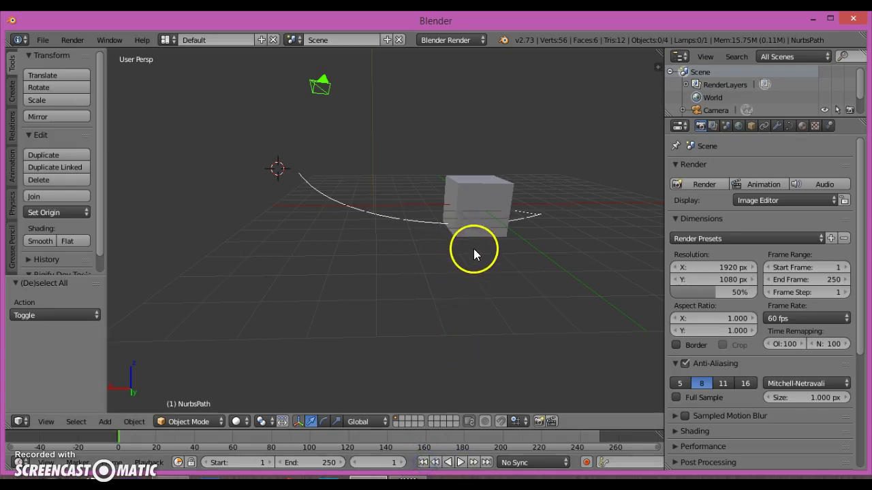
Step: Play the animation again while viewing the cube's motion from other angles, and return to frame 1
scroll(474, 247, "down", 1)
scroll(473, 247, "up", 3)
scroll(473, 248, "down", 2)
scroll(473, 248, "up", 1)
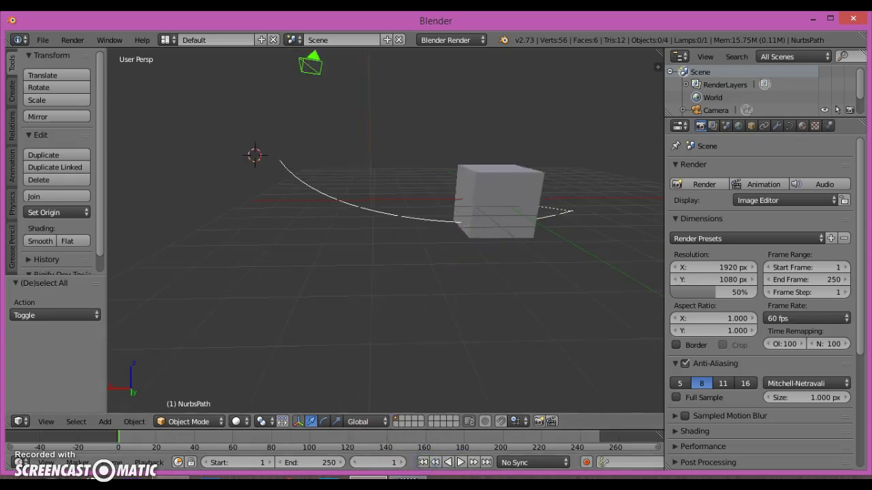
left_click(461, 462)
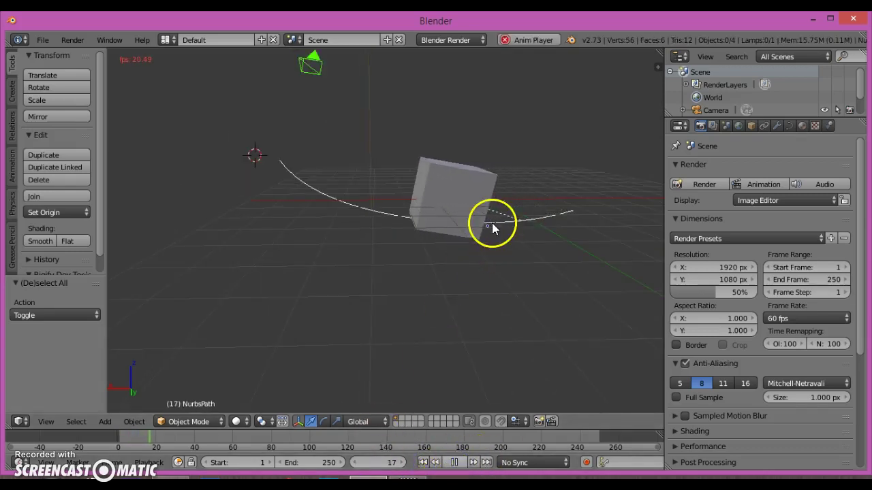
middle_click_drag(492, 223, 420, 248)
scroll(501, 243, "down", 1)
middle_click_drag(502, 243, 519, 215)
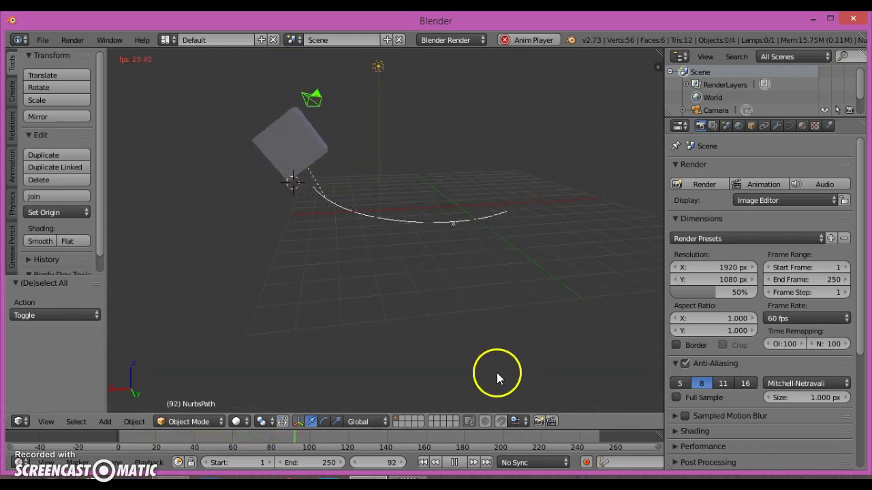
left_click(454, 462)
left_click(423, 462)
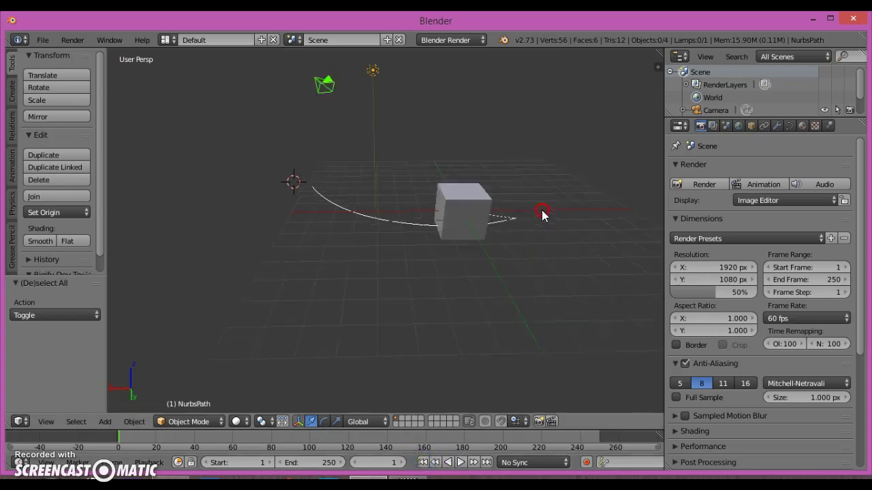
Step: In top view, move the camera about -12.7 along X, closer to the path in Y, and about 2.5 back along X
middle_click_drag(543, 215, 482, 235)
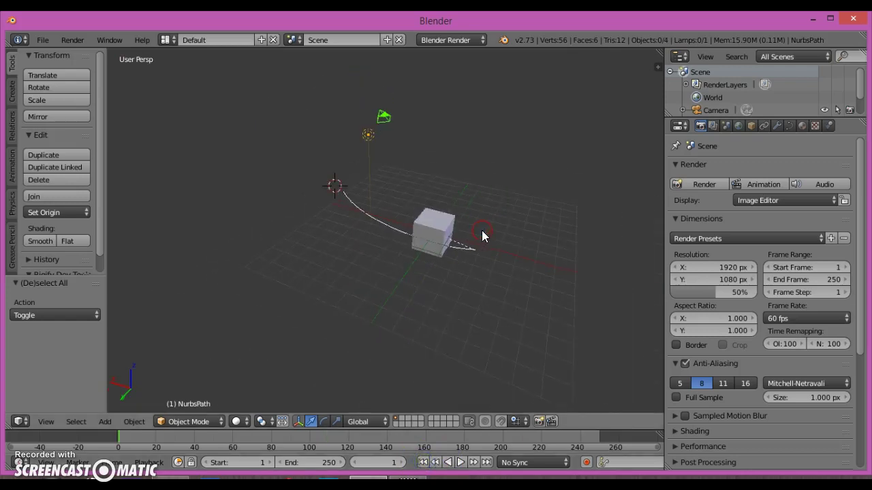
right_click(390, 118)
middle_click_drag(417, 128, 413, 178)
key("KP_7")
scroll(439, 223, "down", 3)
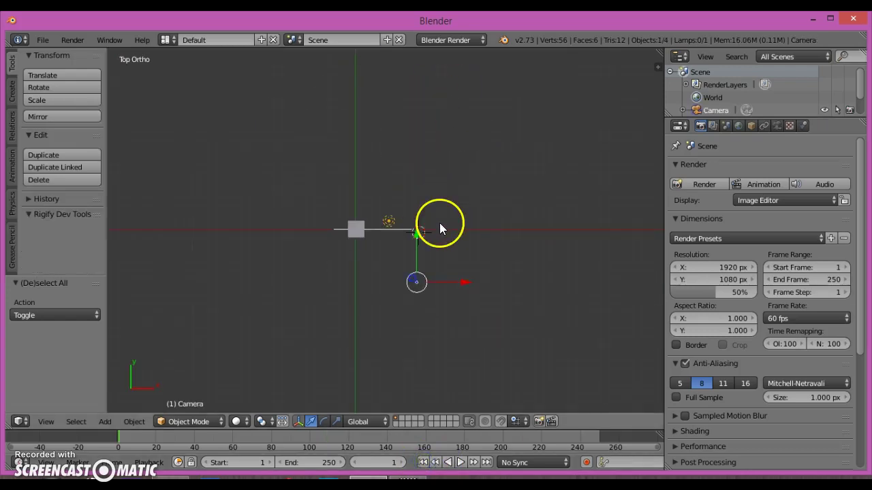
left_click_drag(458, 284, 349, 270)
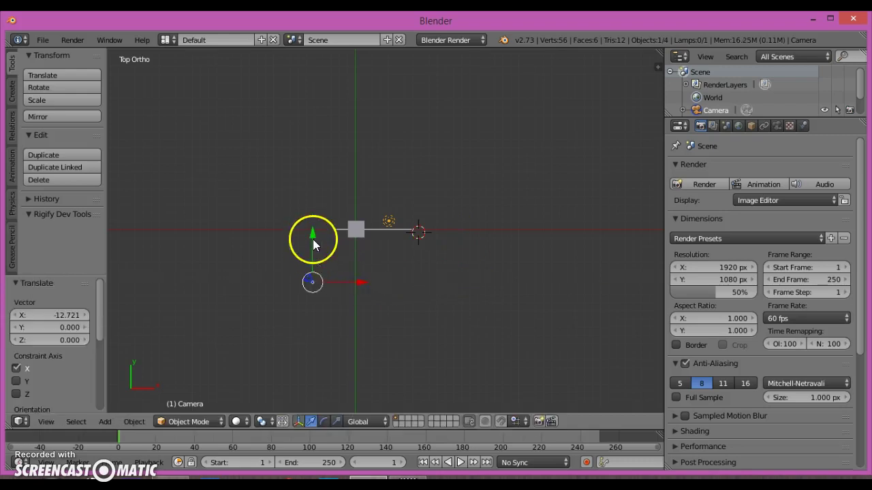
left_click_drag(312, 239, 327, 193)
left_click_drag(361, 239, 386, 238)
Step: Rotate the camera toward the cube, align it with the path in Y, shift it about -1.9 along X, and rotate it about 10.7° more
scroll(386, 240, "up", 6)
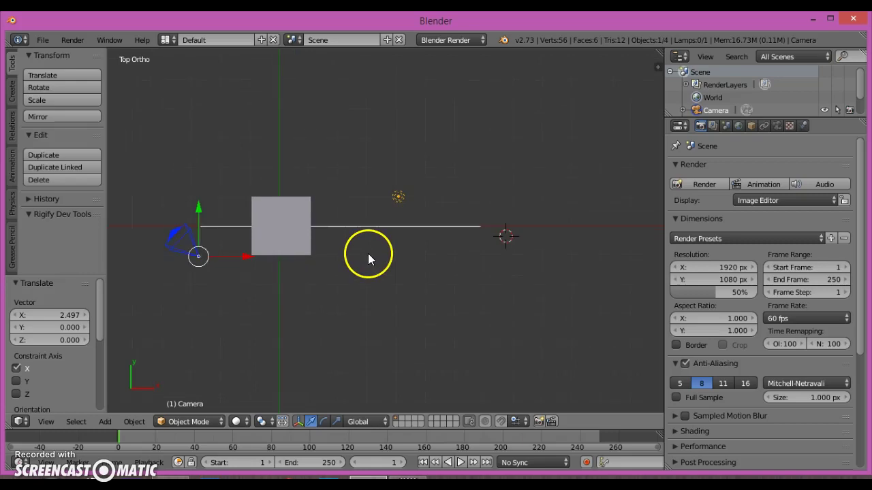
middle_click_drag(368, 254, 477, 210, "shift")
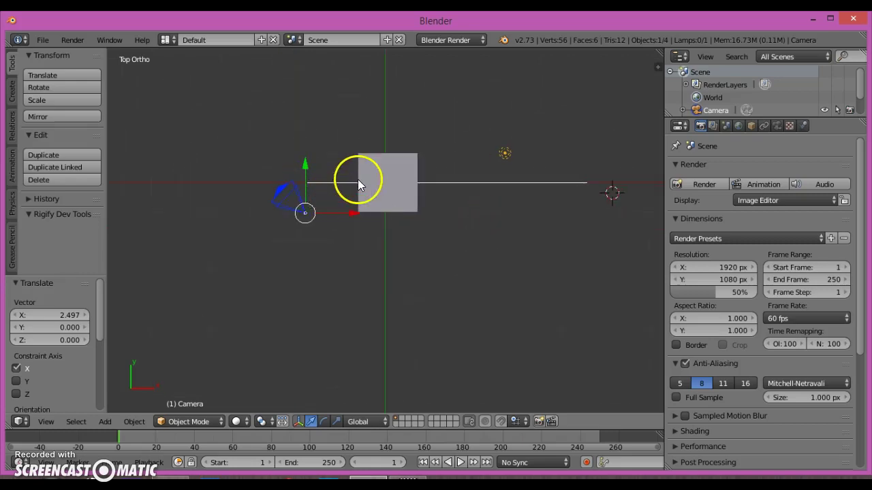
key("r")
left_click(318, 289)
left_click_drag(297, 154, 292, 136)
left_click_drag(356, 183, 300, 192)
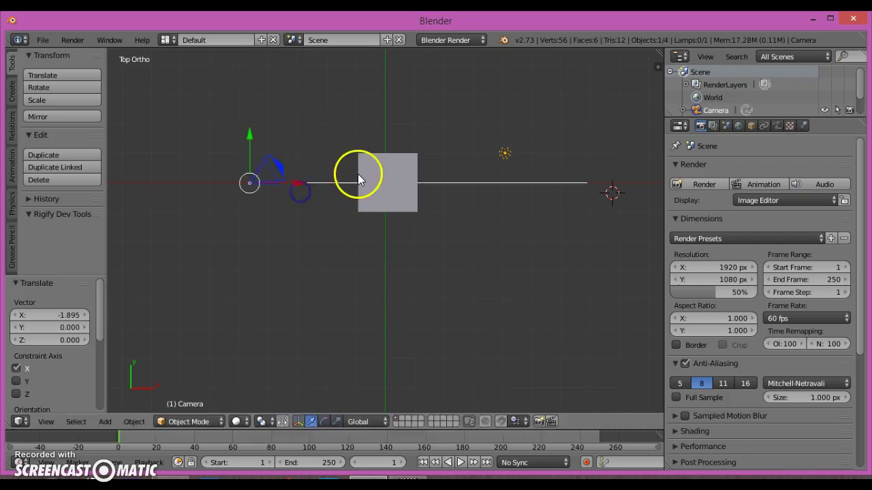
key("r")
left_click(360, 194)
Step: Lower the camera to near the cube's height in front view, shift it about -0.47 along X, and check the camera view
key("KP_0")
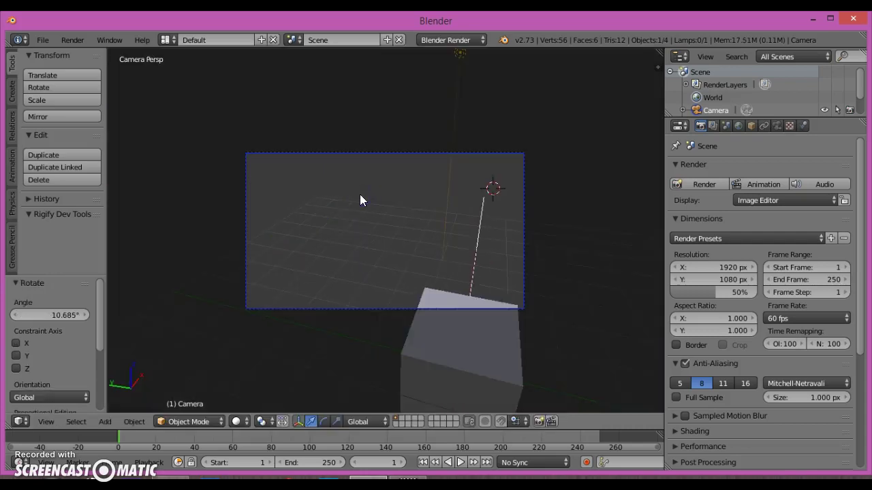
scroll(418, 301, "up", 4)
scroll(422, 355, "down", 2)
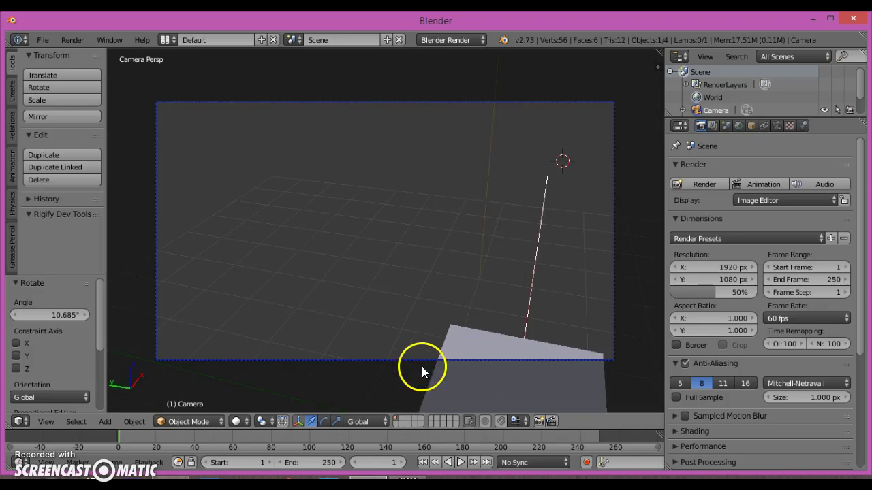
key("KP_1")
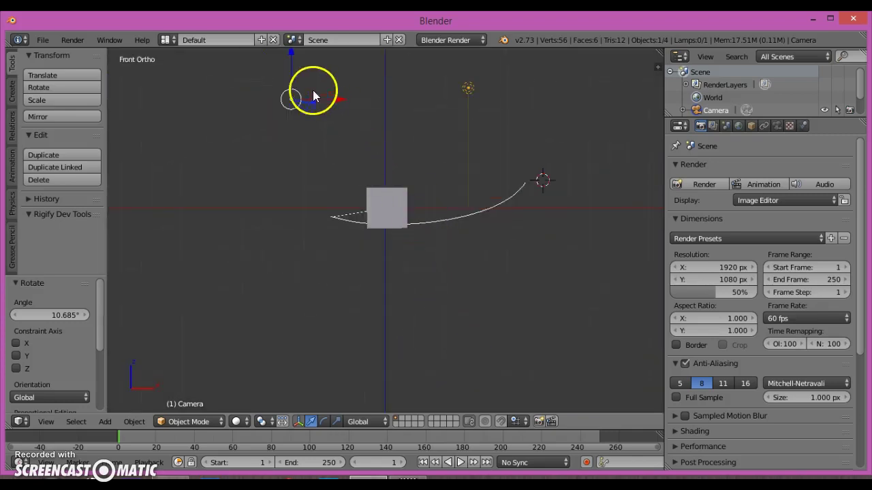
left_click_drag(288, 52, 287, 151)
left_click_drag(324, 200, 315, 202)
middle_click_drag(320, 203, 429, 224)
scroll(429, 224, "up", 4)
key("KP_0")
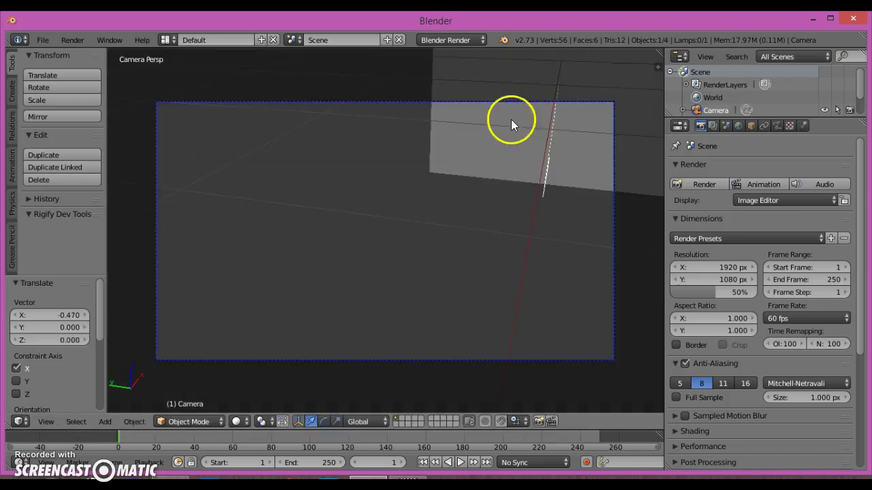
Step: Use Lock Camera to View to reframe the shot so the whole cube sits in the middle of the camera frame
right_click(511, 96)
mouse_move(526, 106)
middle_mouse_down("shift")
mouse_move(478, 159)
mouse_move(522, 123)
middle_mouse_up("shift")
key("b")
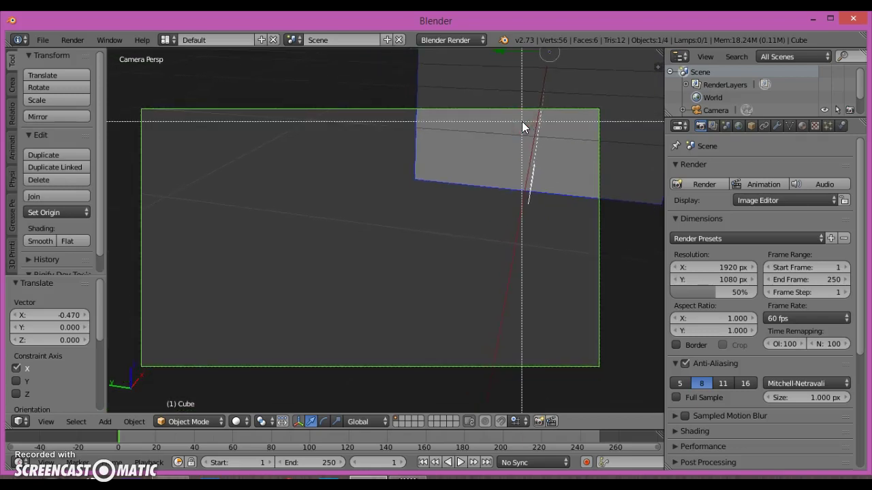
right_click(484, 139)
key("n")
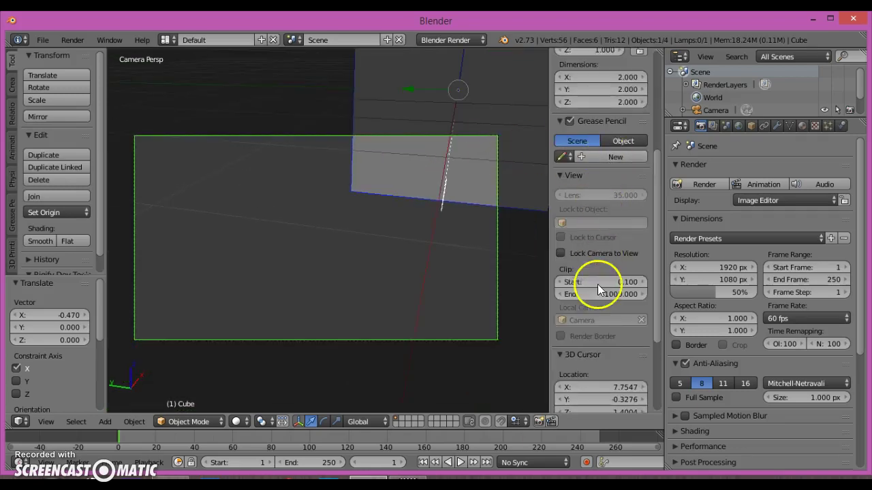
key("n")
middle_click_drag(462, 200, 502, 274, "shift")
scroll(421, 268, "down", 1)
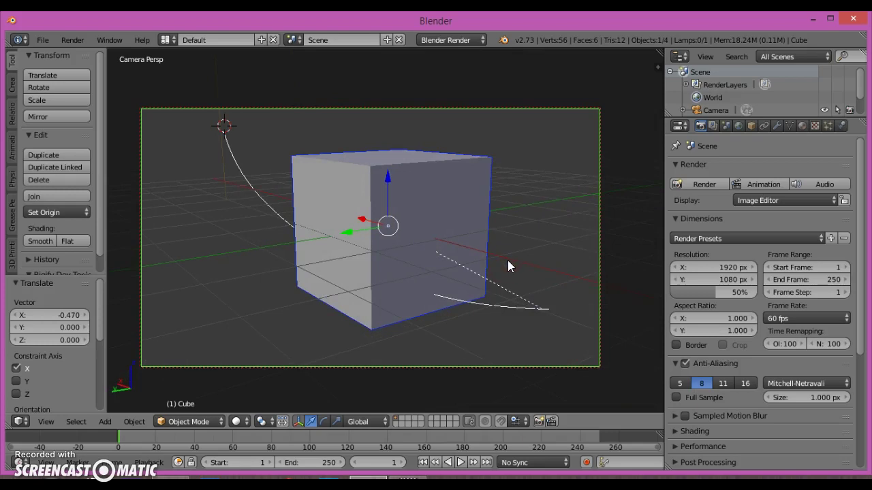
Step: Select the camera, add the path as the active object, and parent the camera to it with Follow Path
key("KP_0")
right_click(235, 196)
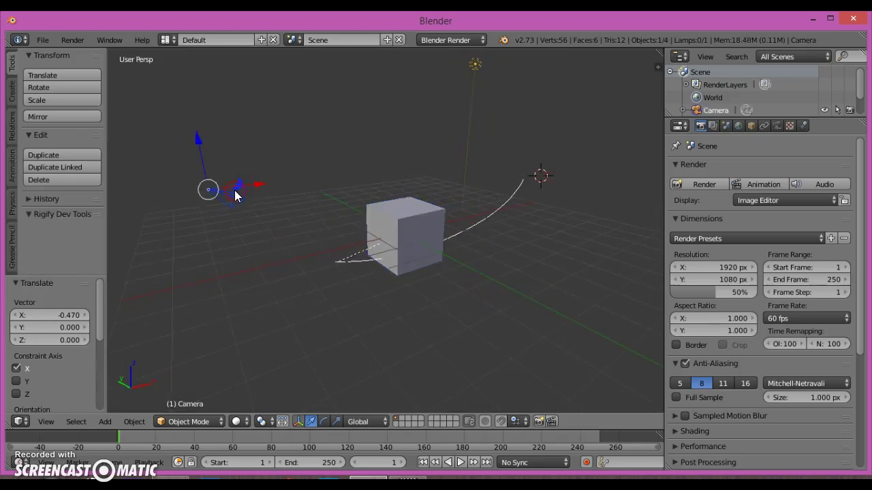
right_click(487, 230, "shift")
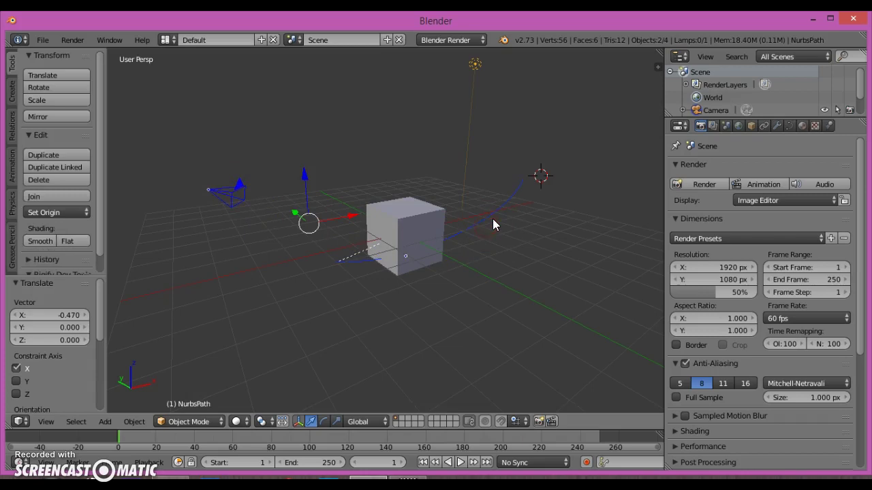
key("ctrl+p")
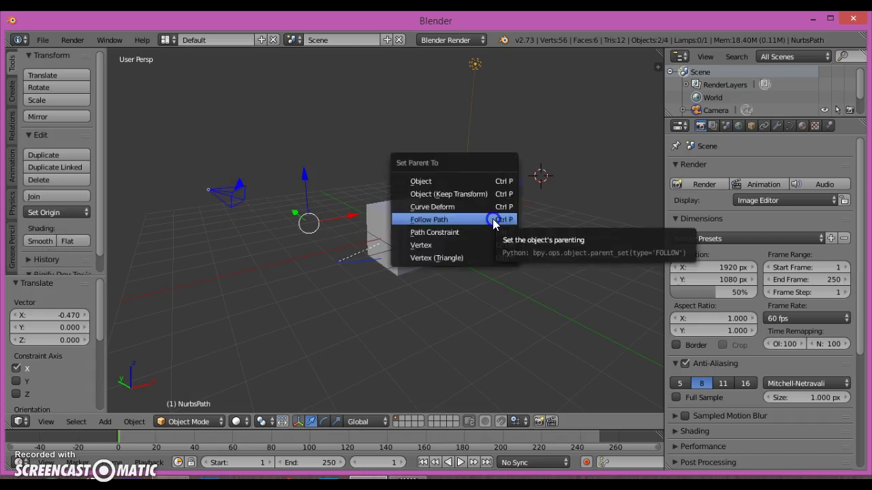
left_click(495, 225)
middle_click_drag(485, 228, 533, 242)
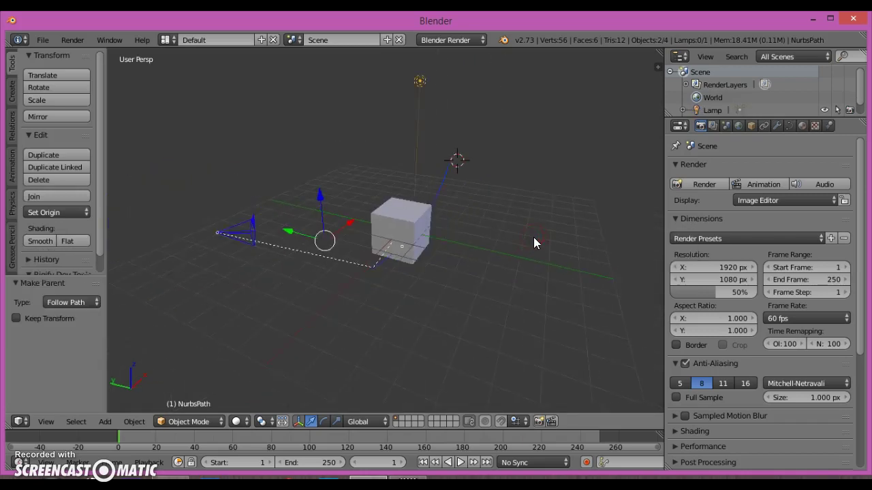
Step: Play the animation through the camera view to check how the camera follows the path, and rewind to frame 1
key("KP_0")
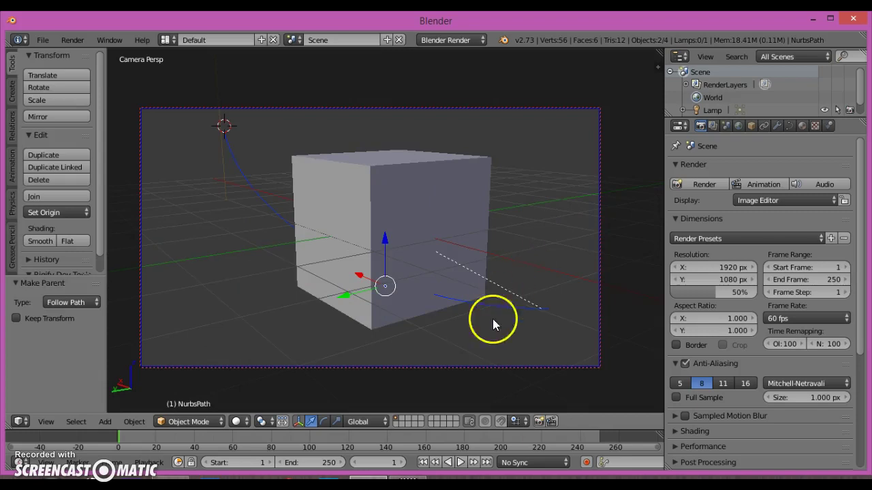
left_click(460, 463)
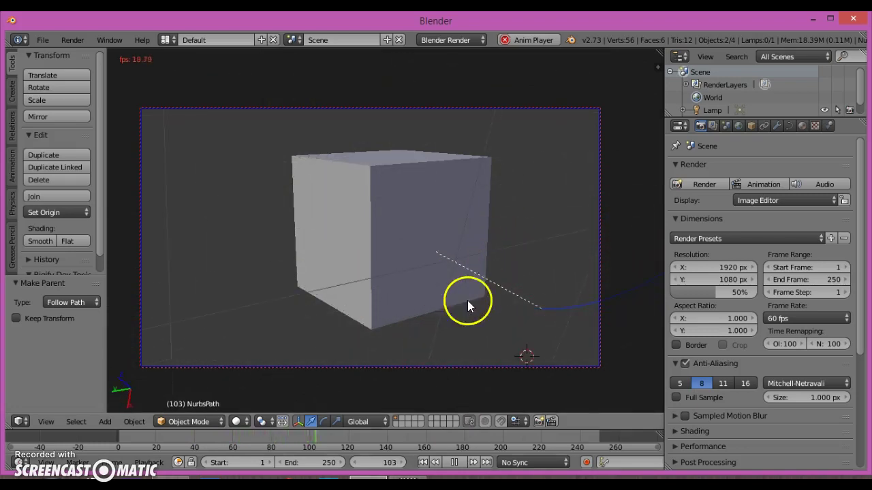
left_click(454, 462)
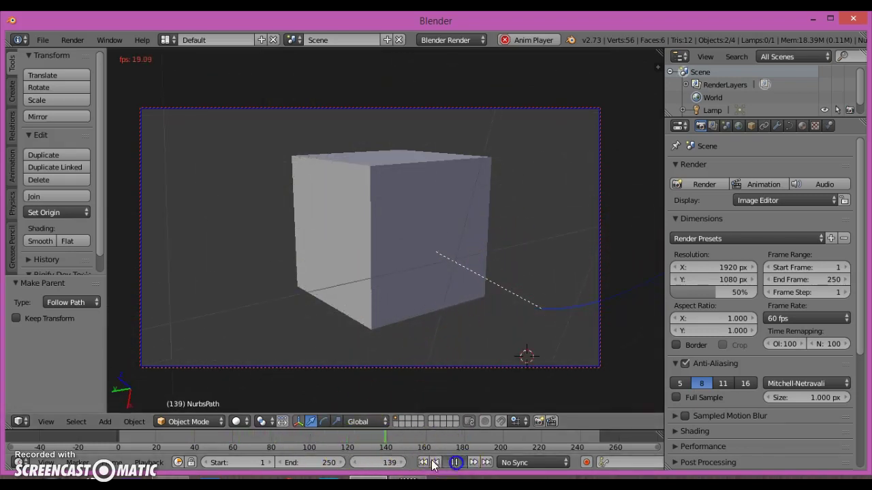
left_click(422, 462)
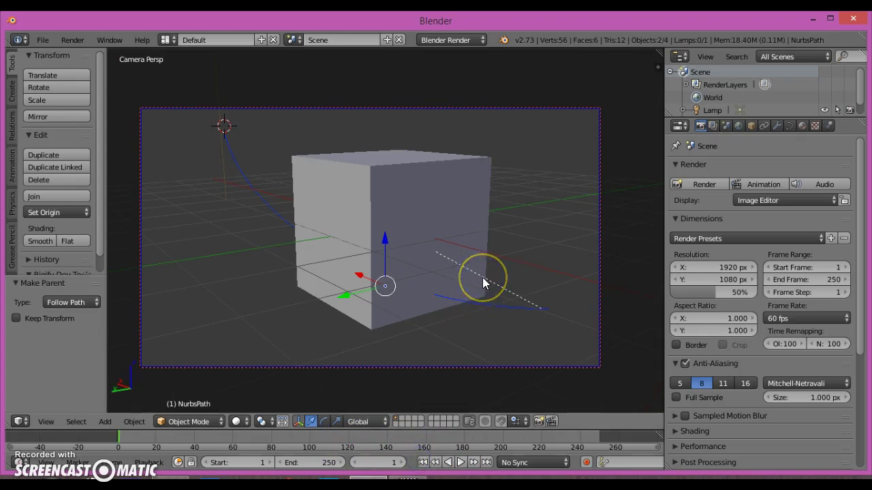
Step: Leave the camera view and switch the render engine to Cycles Render
middle_click_drag(482, 278, 553, 244)
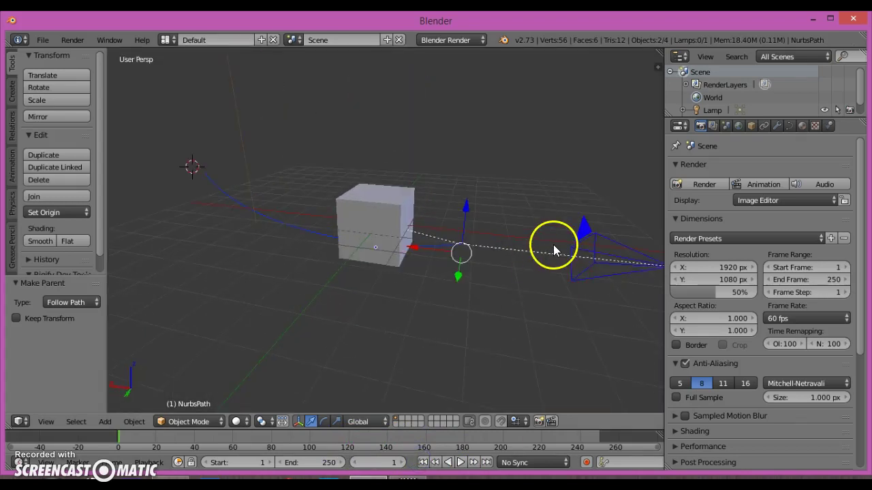
left_click(443, 40)
left_click(460, 84)
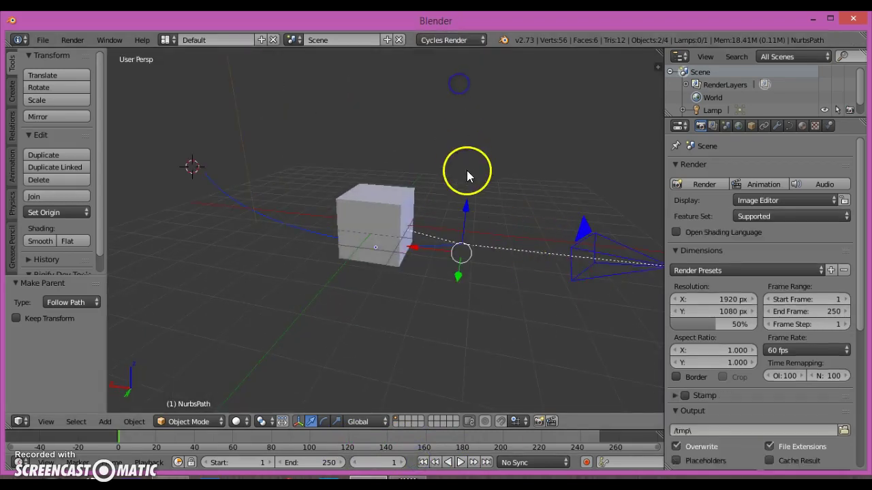
Step: Add a new material to the NURBS path
scroll(467, 172, "down", 3)
middle_click_drag(467, 171, 497, 241)
scroll(496, 237, "up", 3)
middle_click_drag(510, 209, 494, 148)
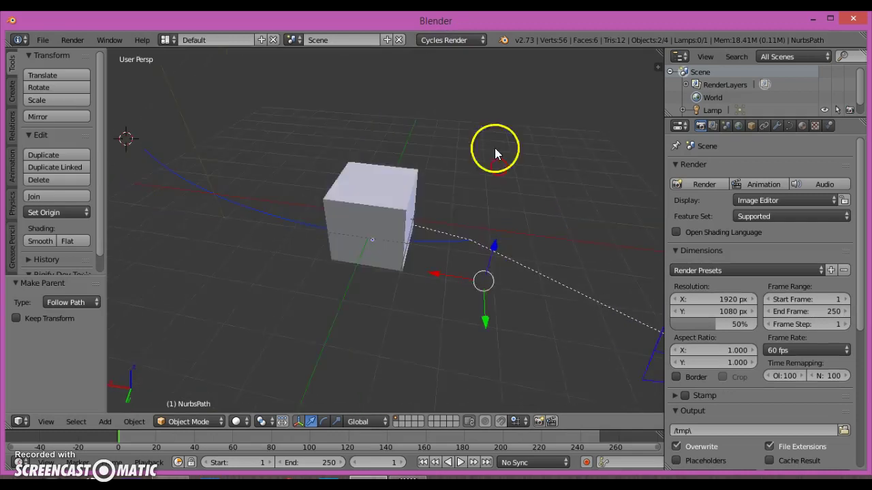
scroll(494, 148, "down", 2)
left_click(801, 127)
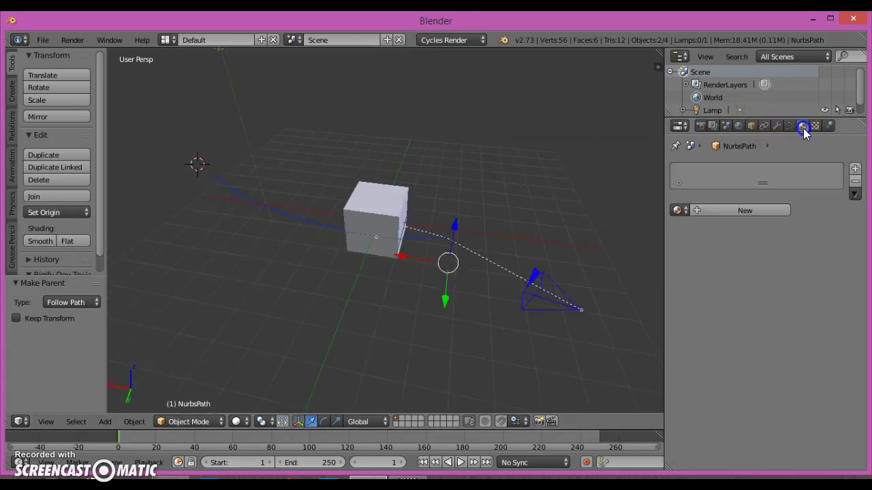
left_click(771, 212)
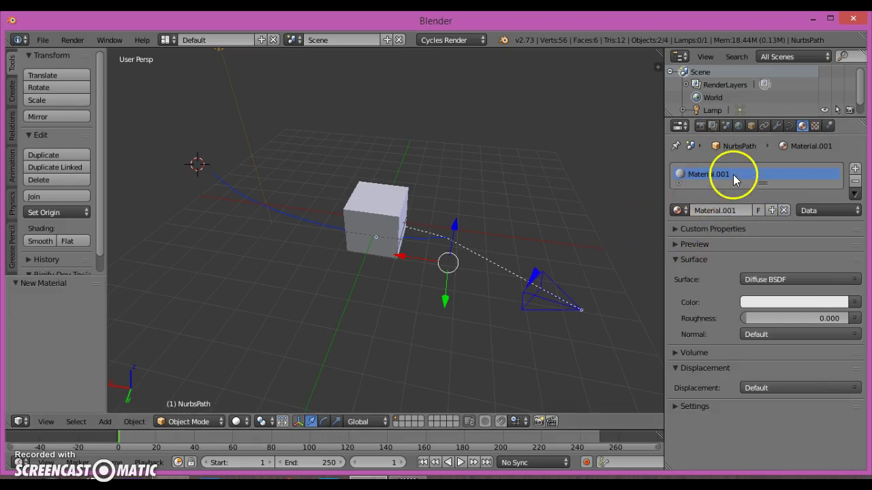